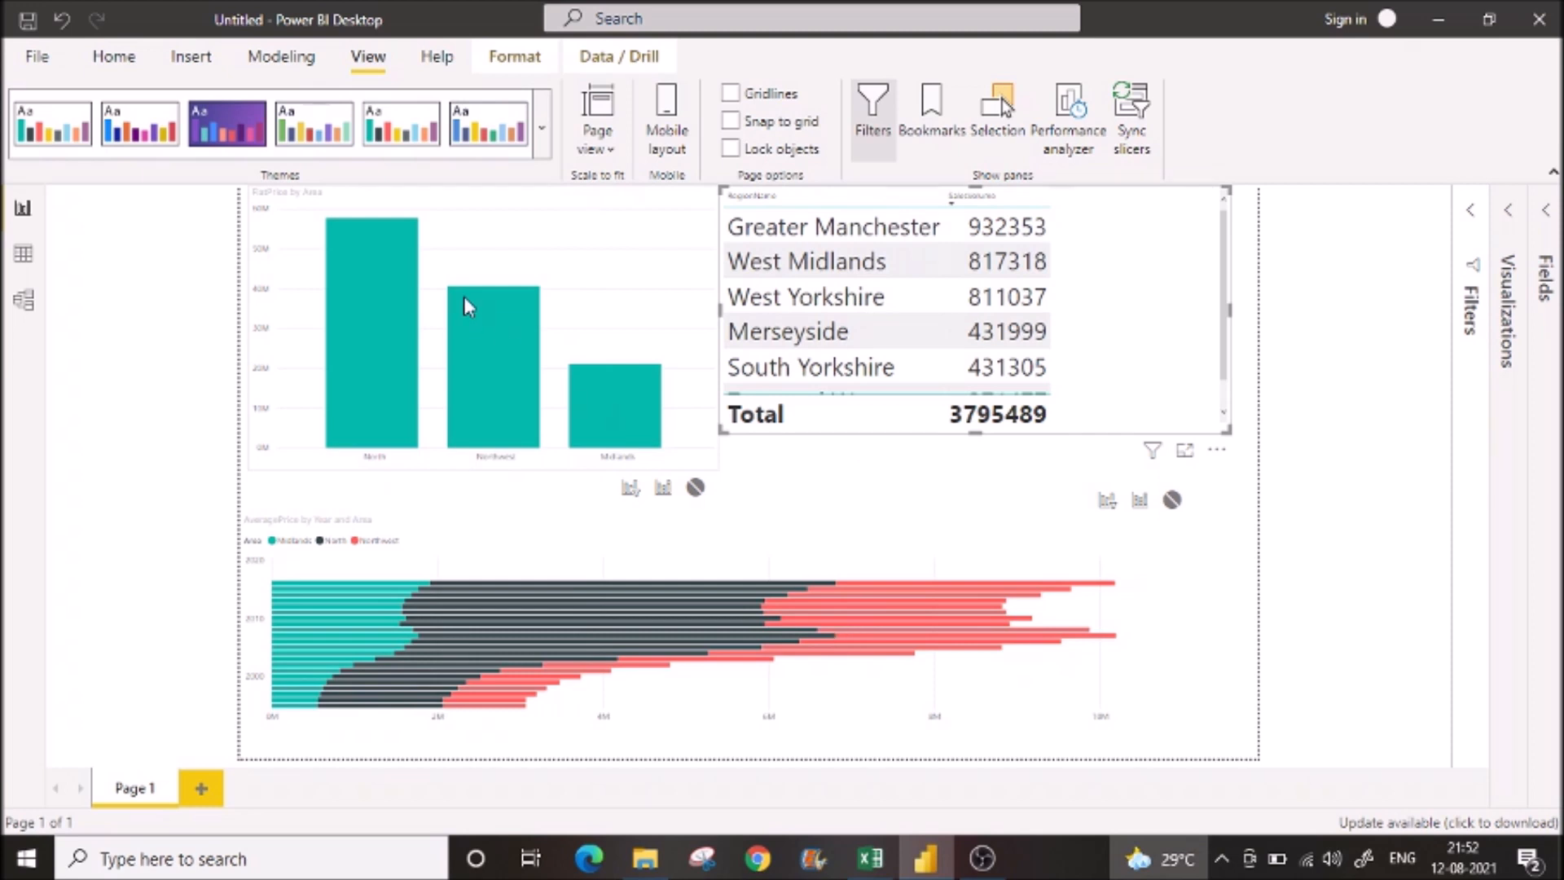
- Select West Midlands in the region table to check how both charts respond, and clear the selection
left_click(1344, 476)
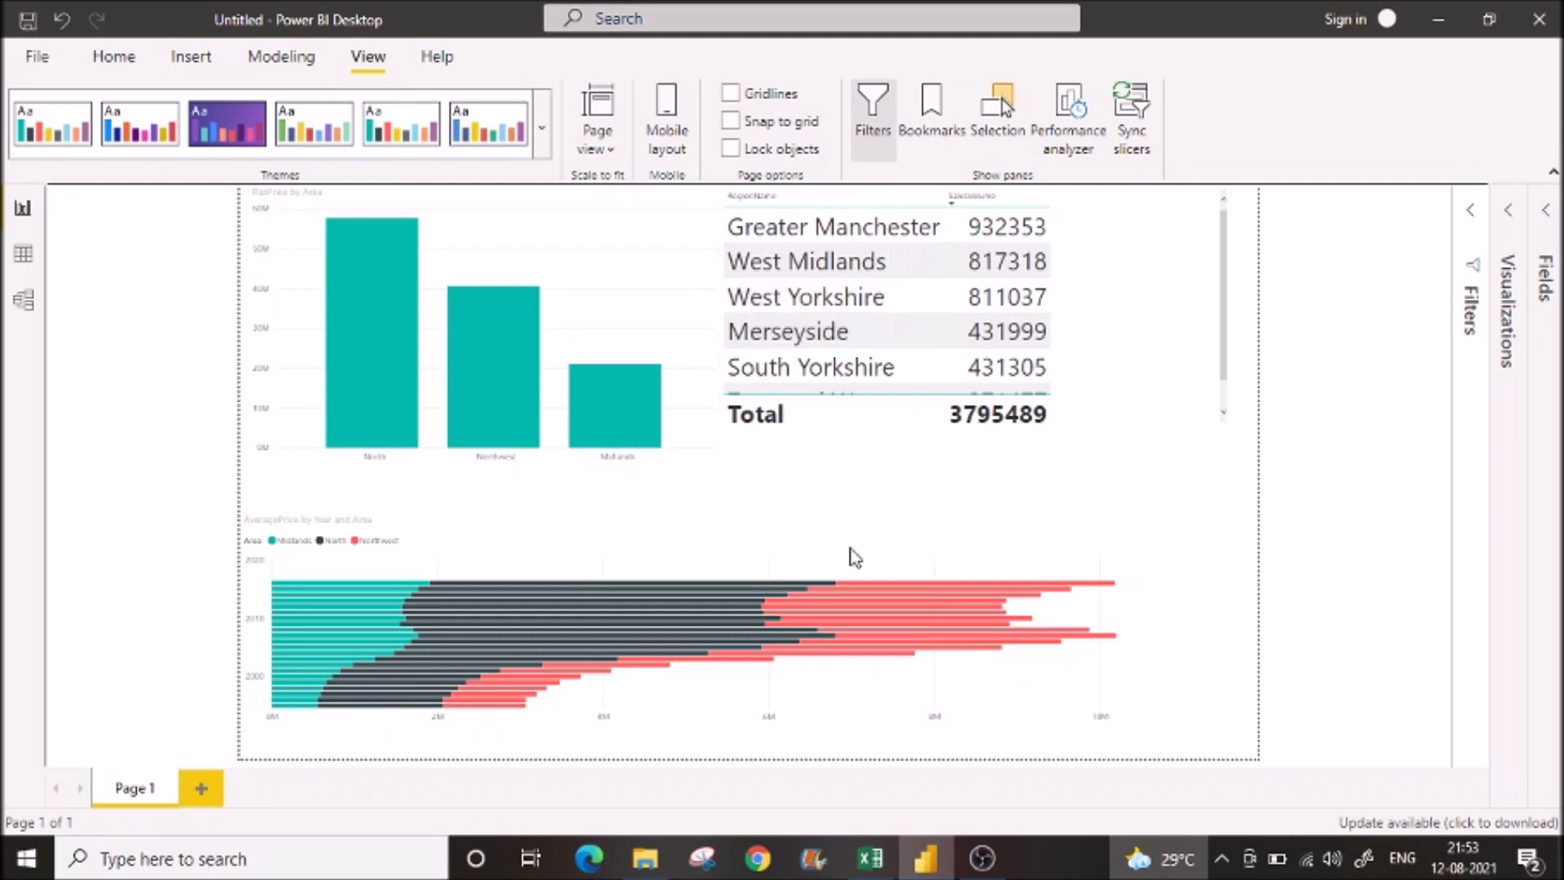
mouse_move(780, 600)
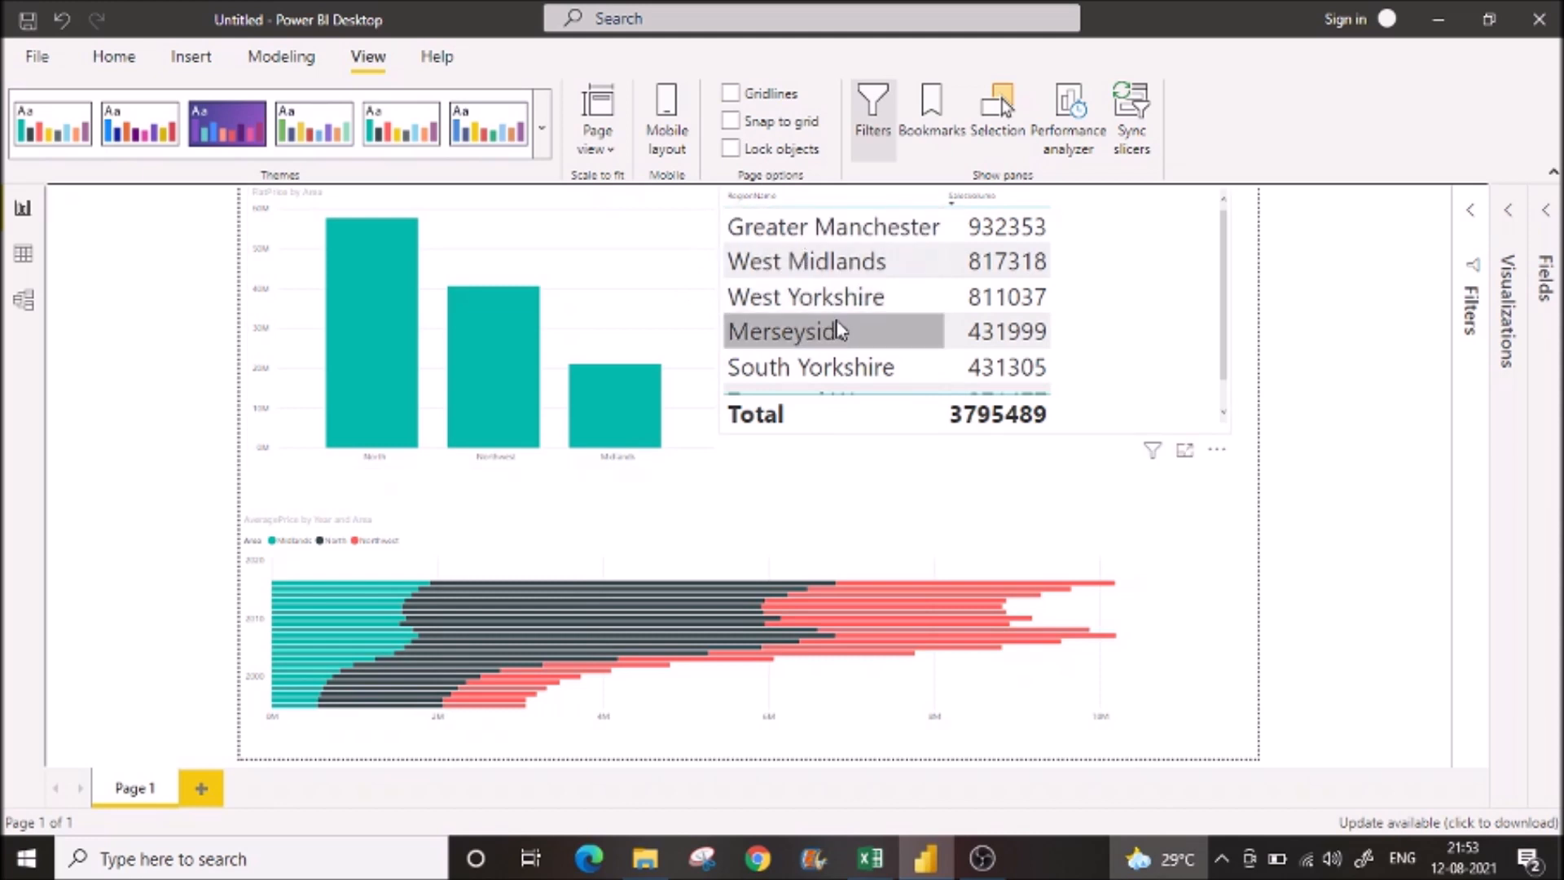
left_click(847, 273)
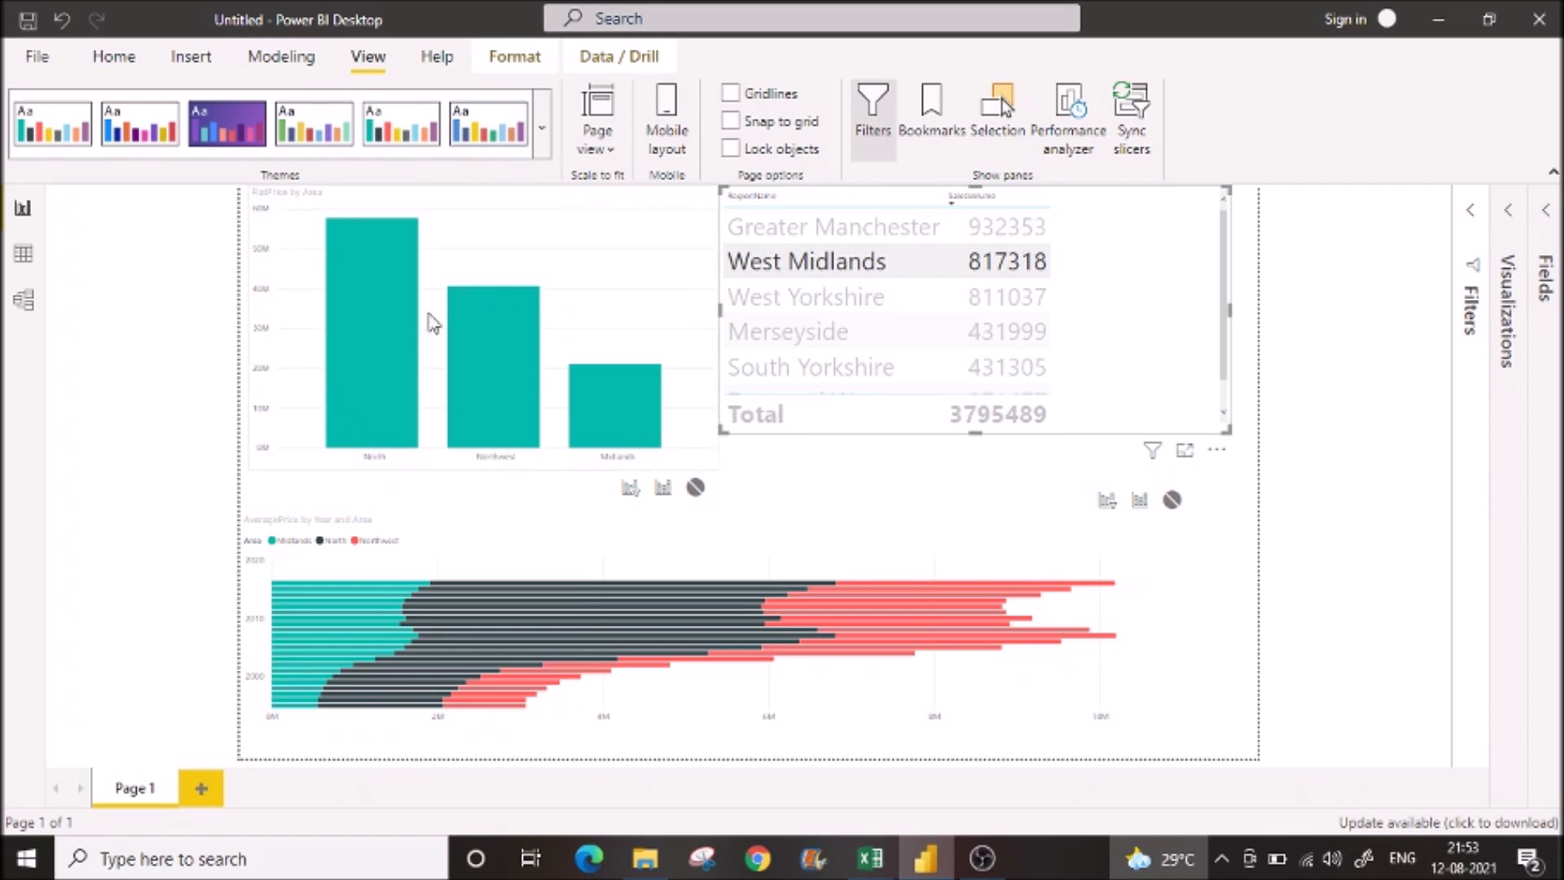
mouse_move(370, 717)
mouse_move(513, 674)
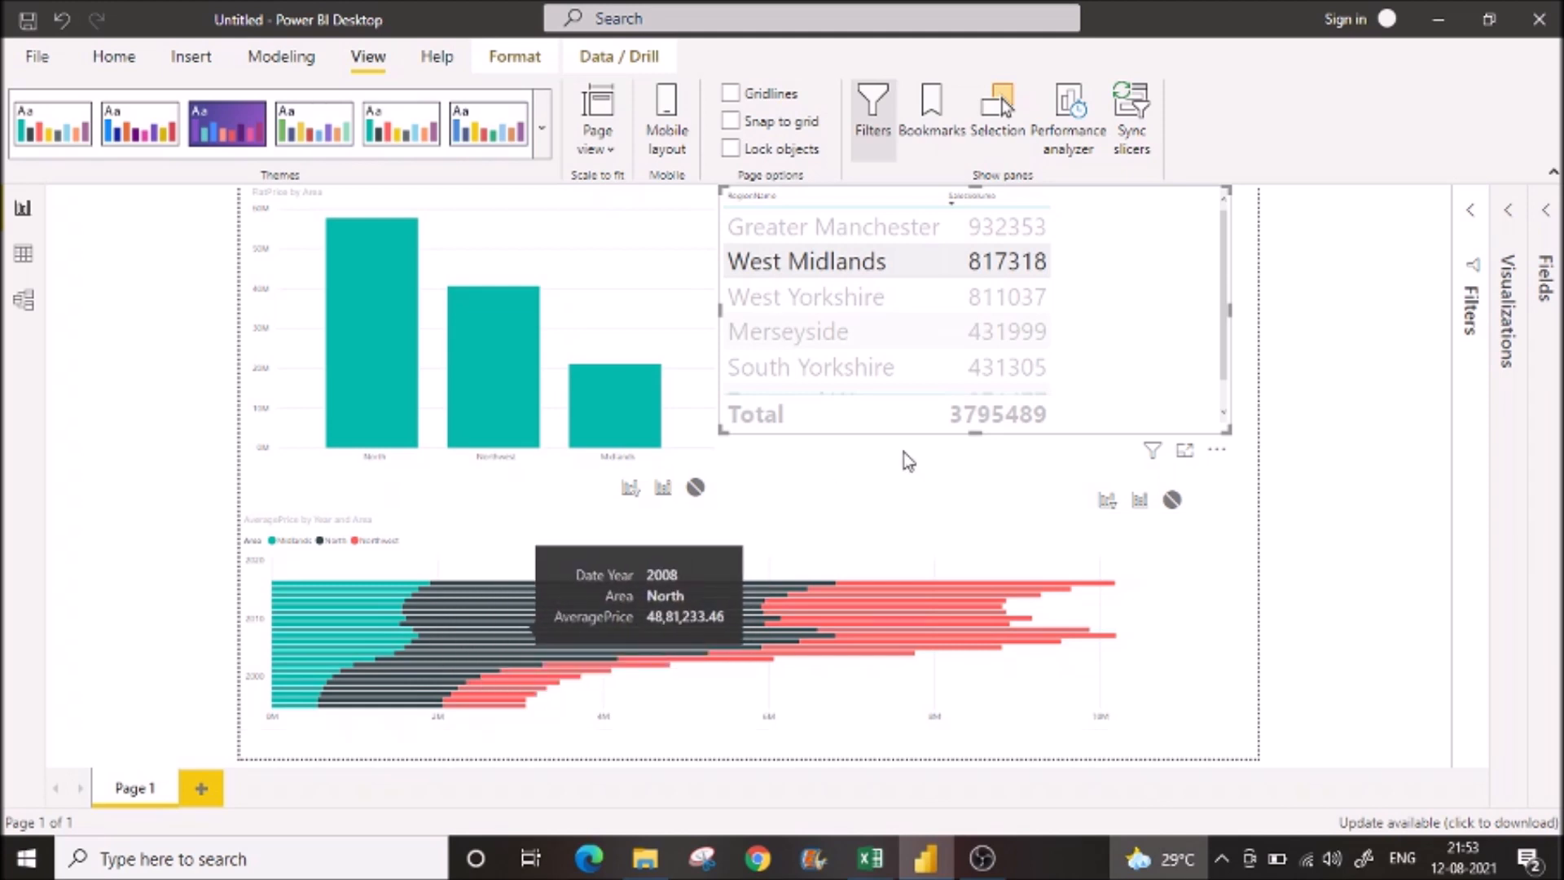
left_click(1171, 339)
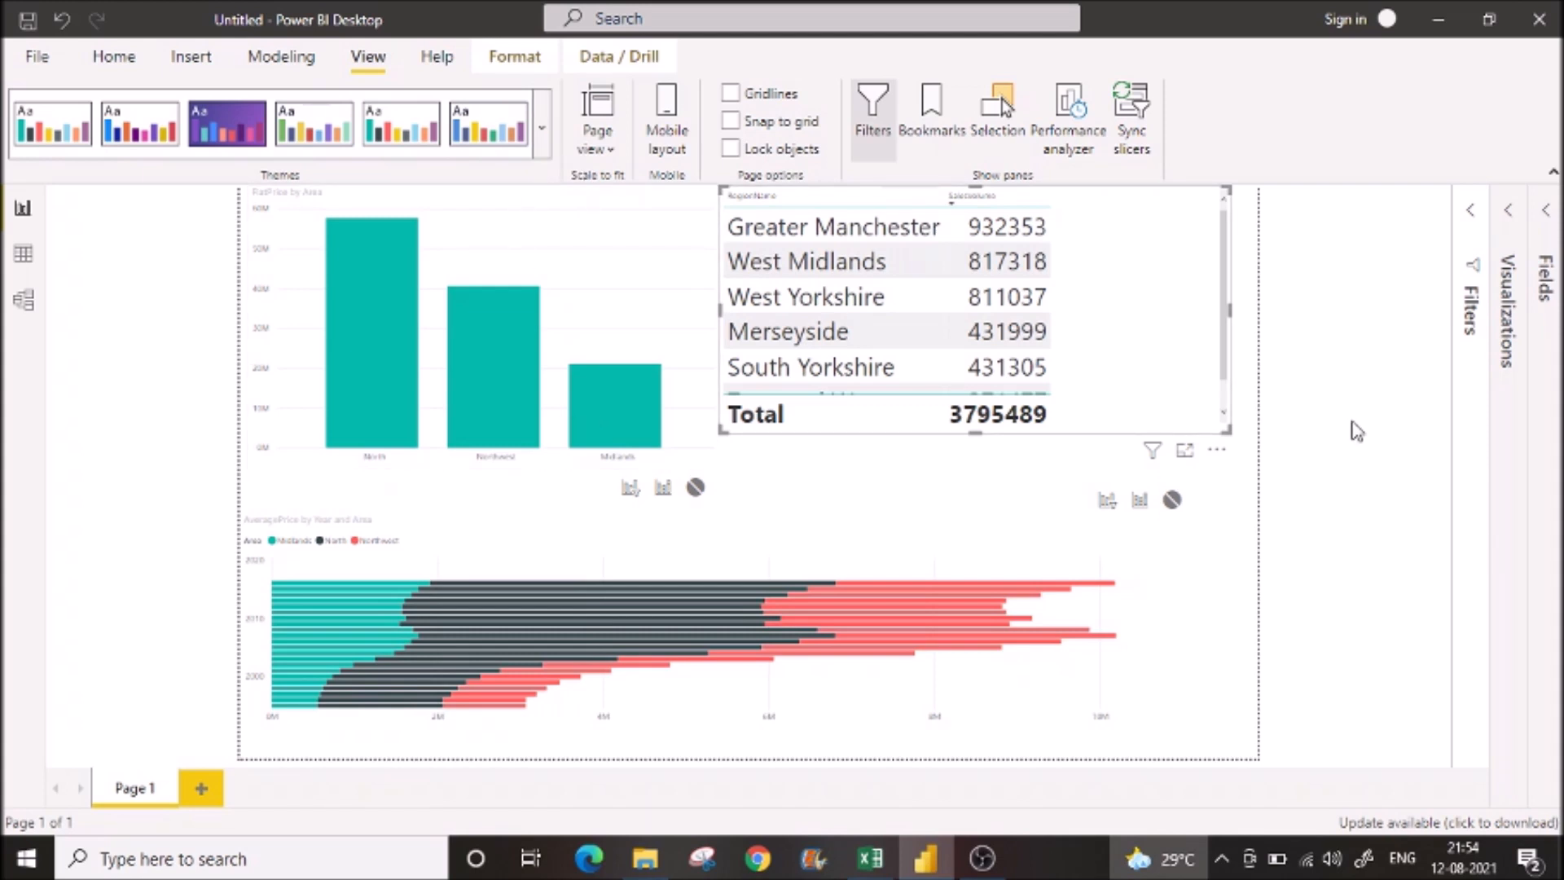
left_click(1355, 402)
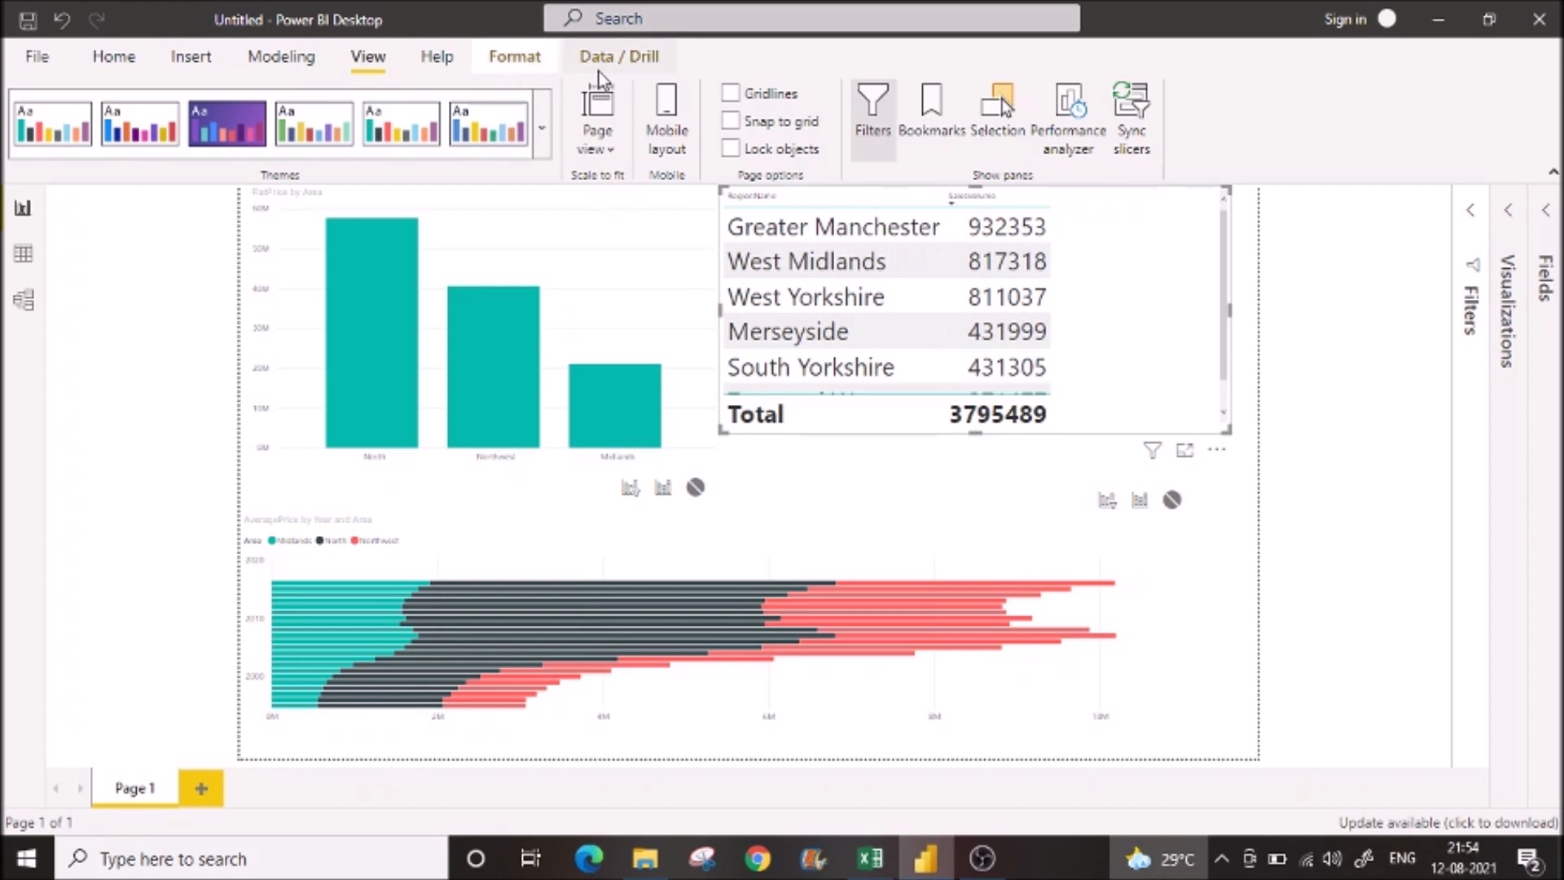
- Turn Edit interactions off and back on with the region table selected
left_click(515, 57)
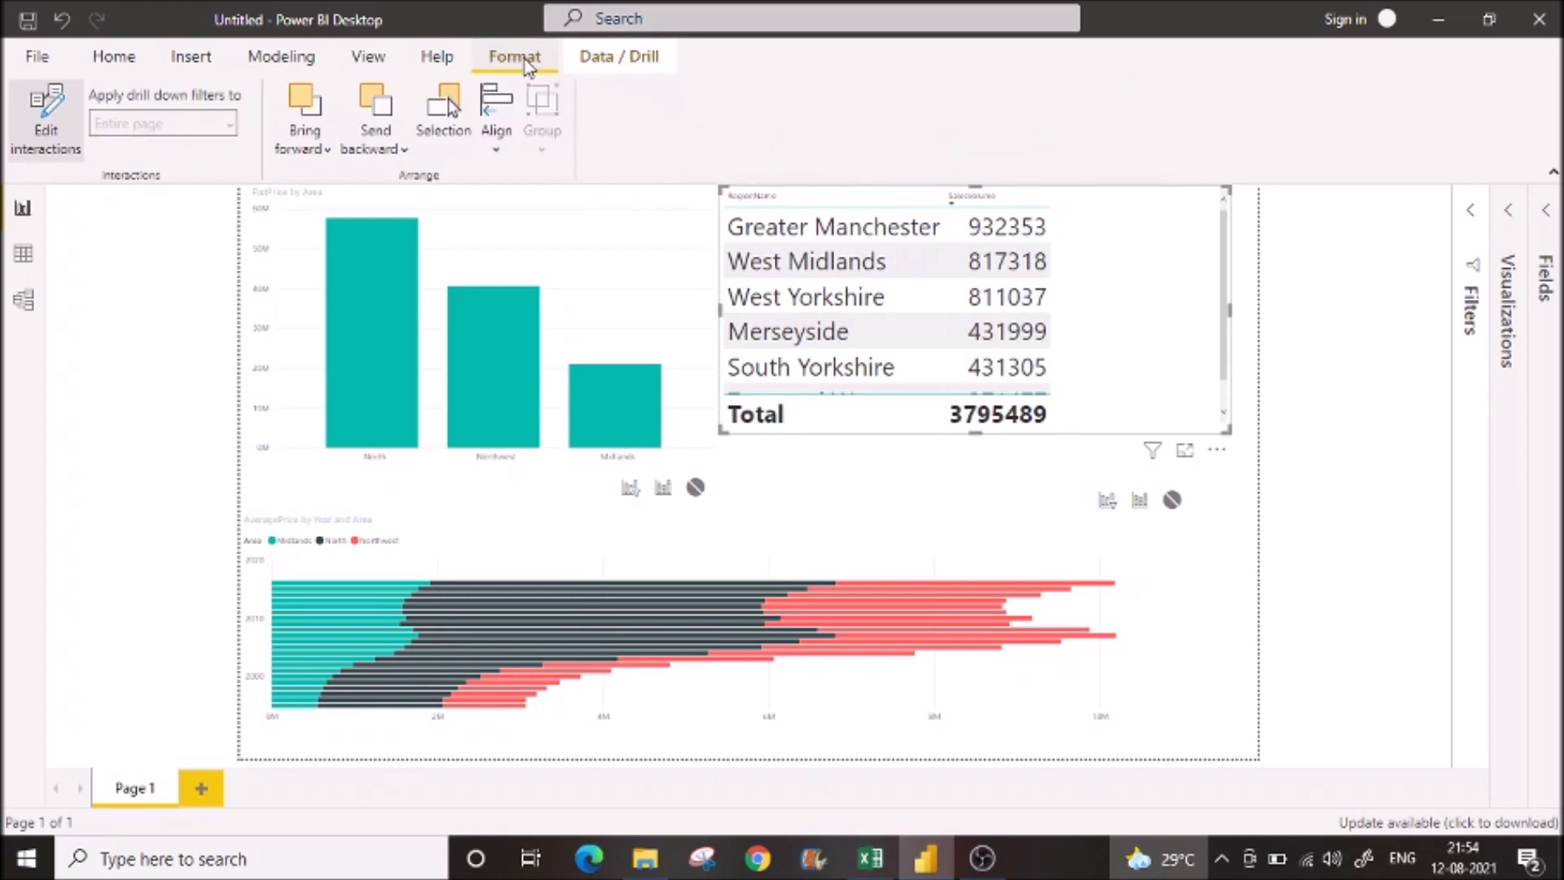
left_click(56, 145)
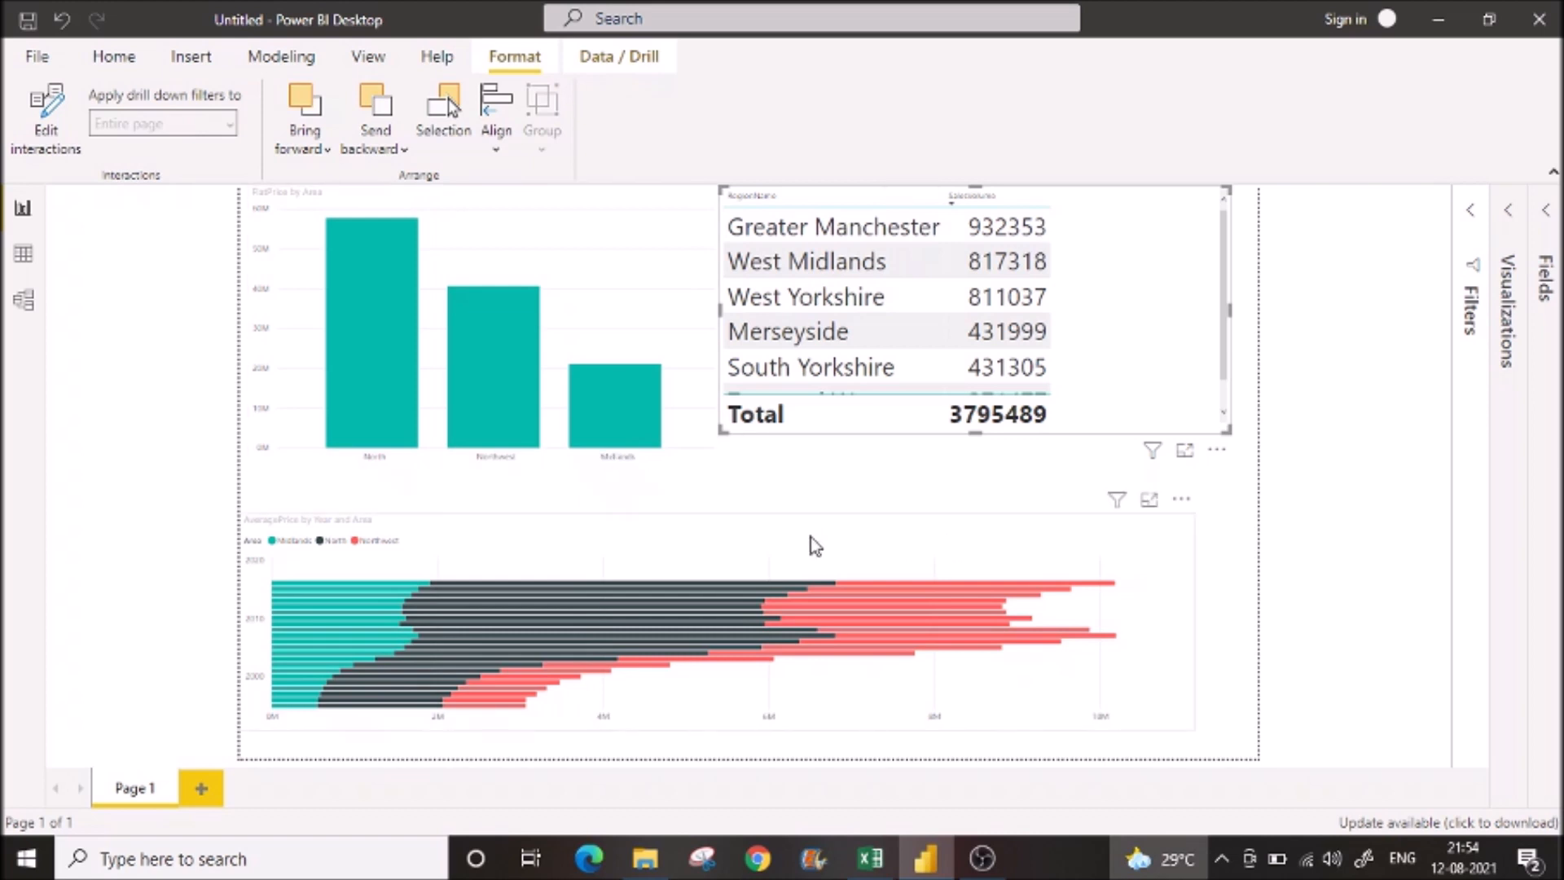
left_click(61, 134)
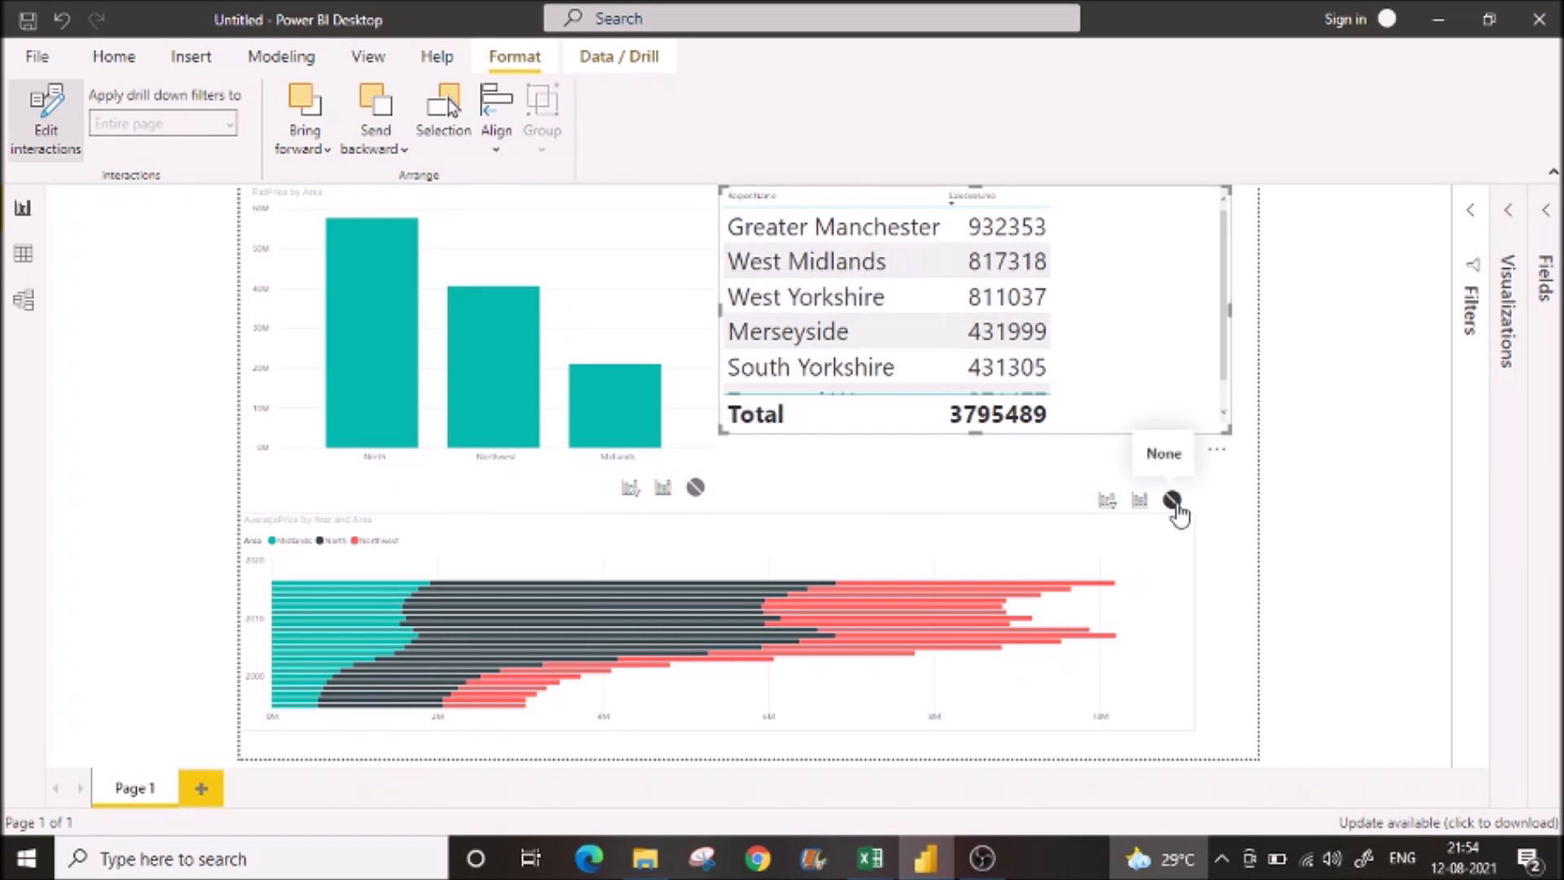
- Set the region table's interaction with the average price chart and the flat price chart to Highlight
left_click(1140, 501)
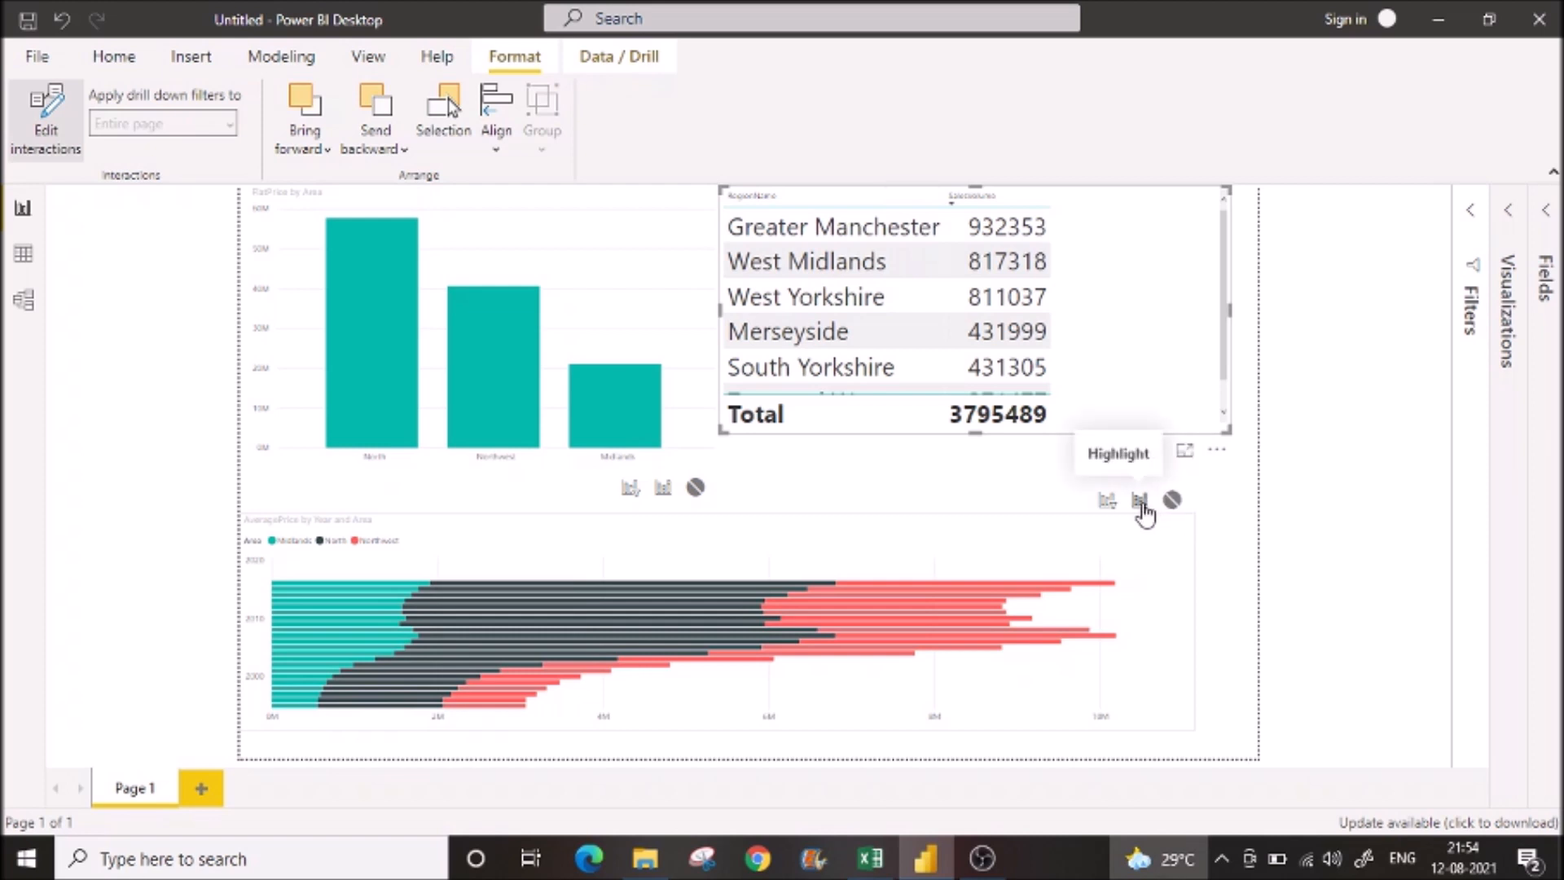
left_click(1107, 500)
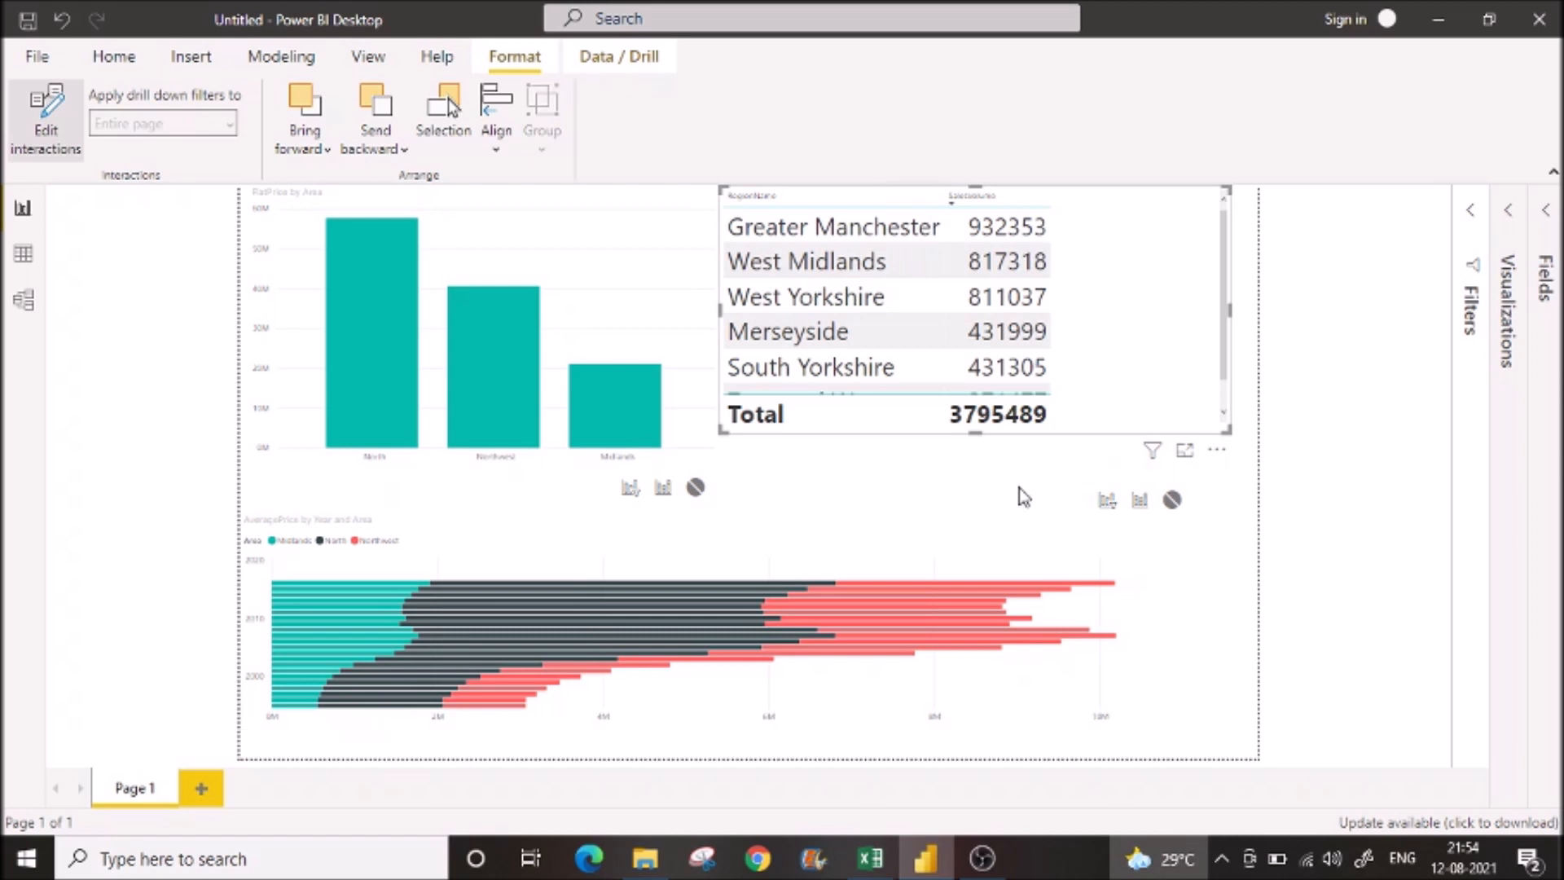
left_click(1138, 500)
left_click(1139, 500)
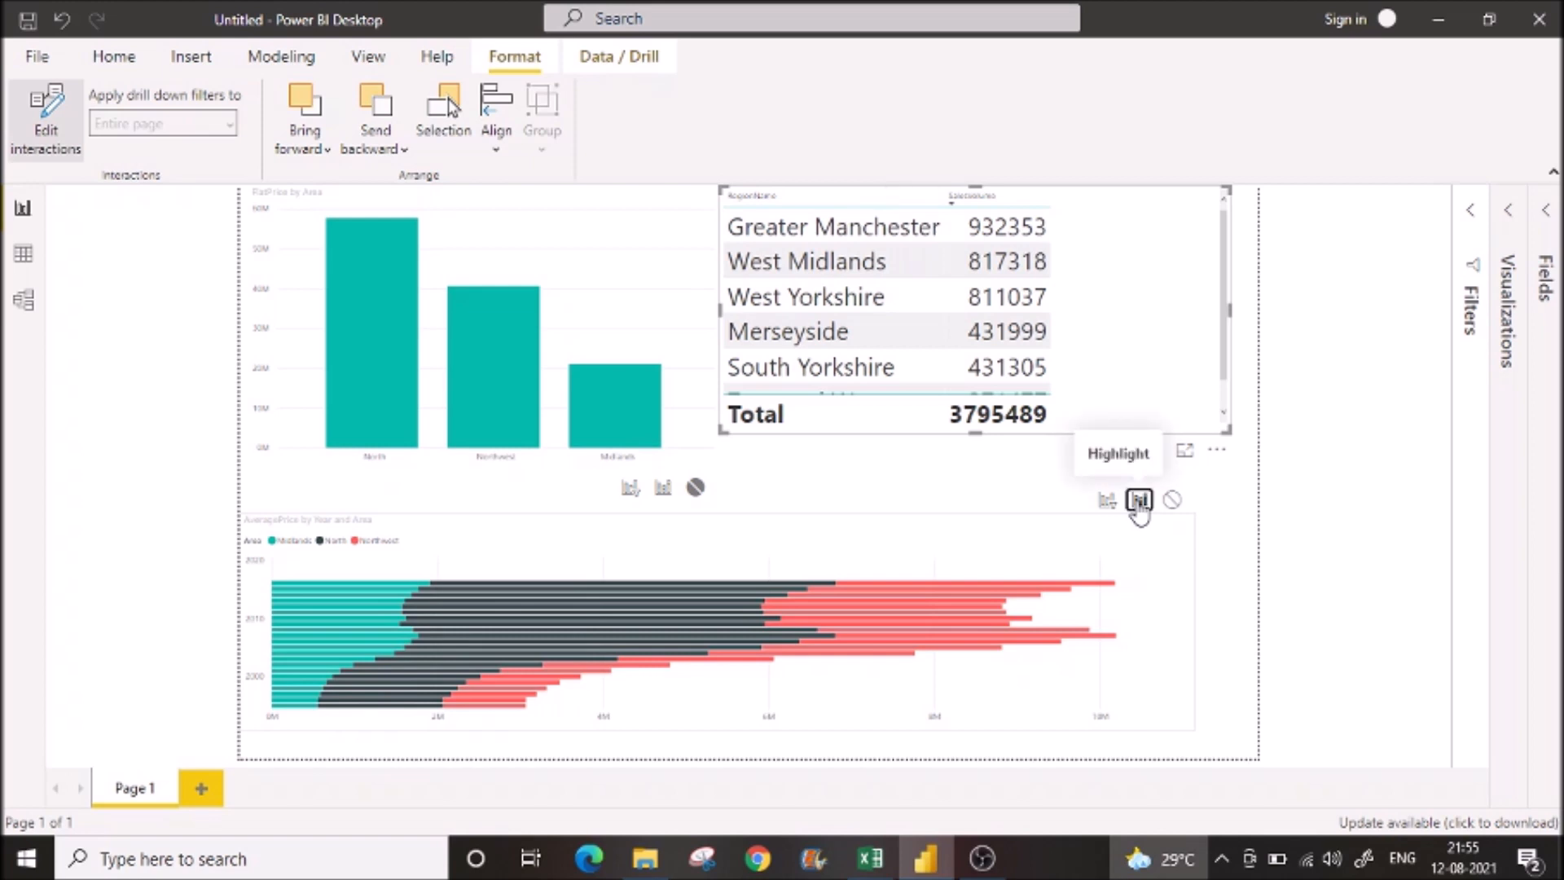
left_click(663, 489)
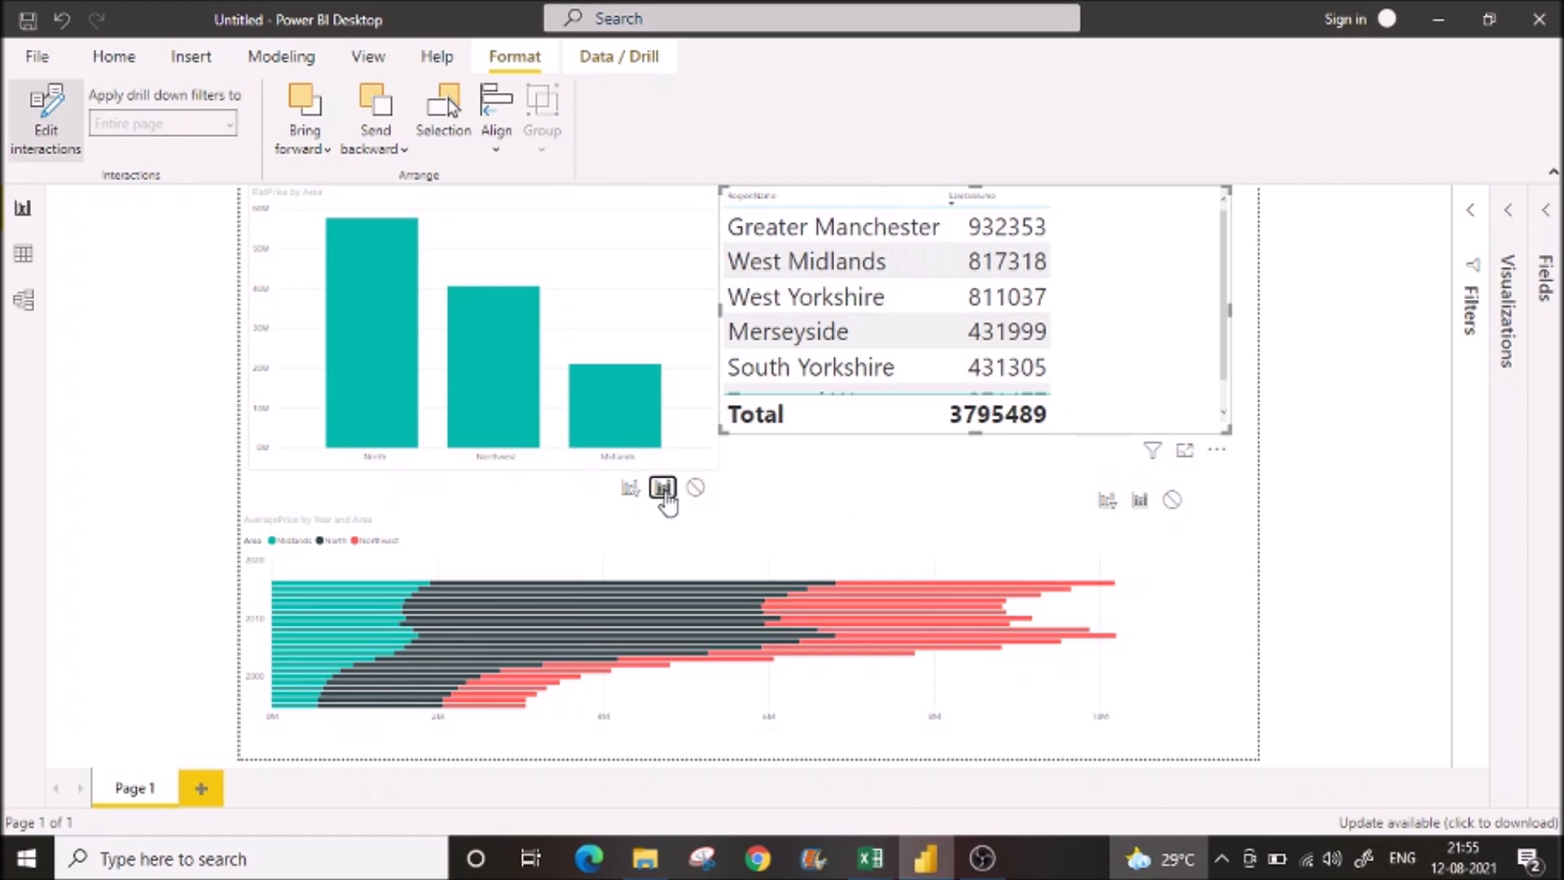
- Select West Midlands, West Yorkshire and Greater Manchester one after another in the table to view the highlighting in both charts
left_click(809, 266)
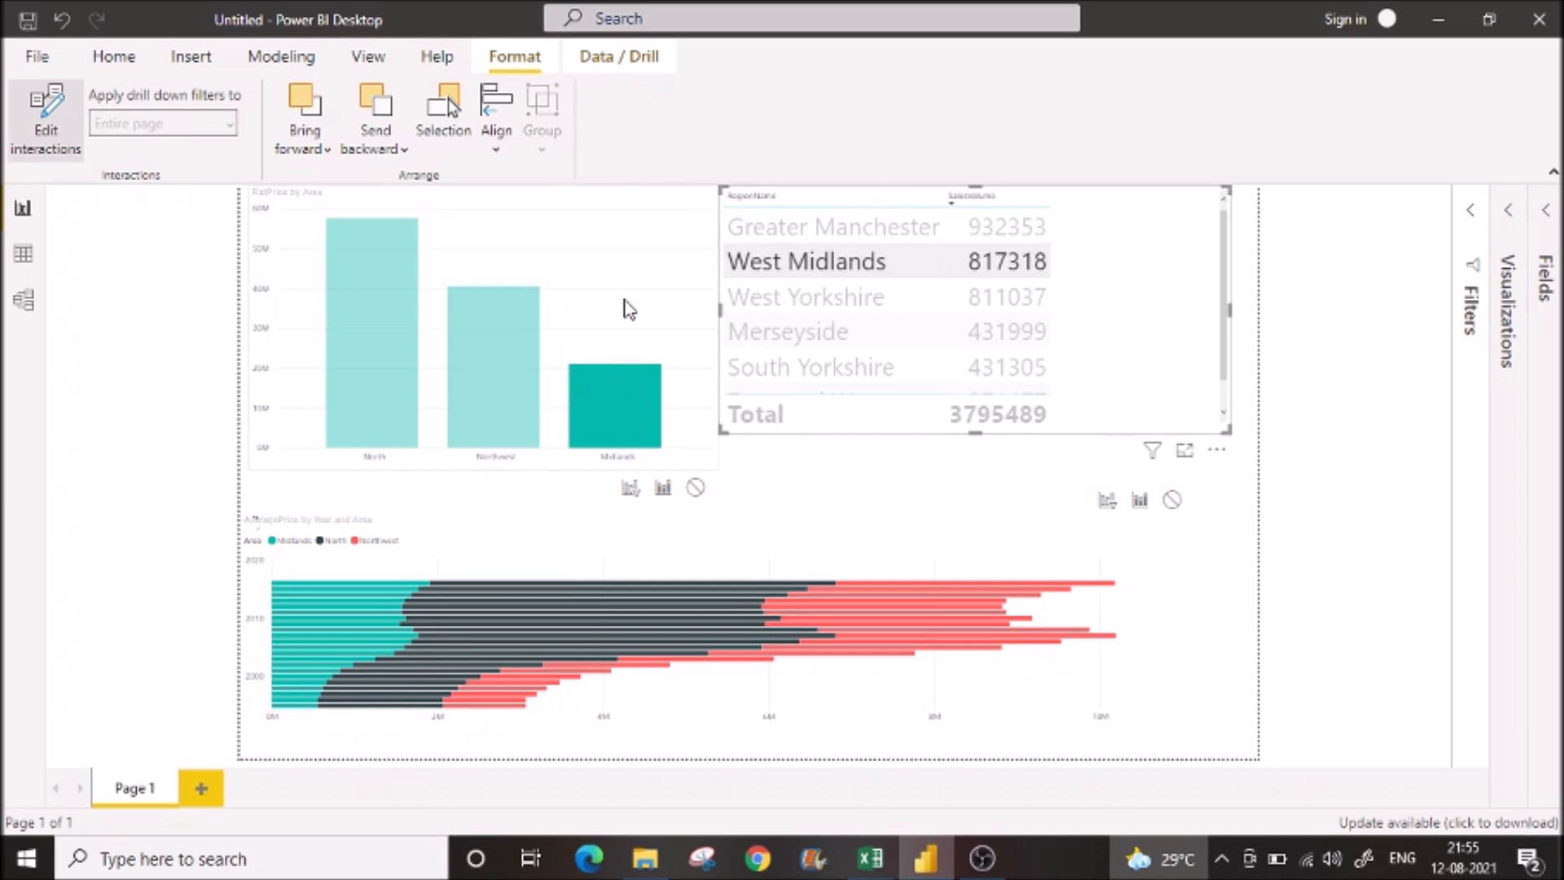
left_click(633, 378)
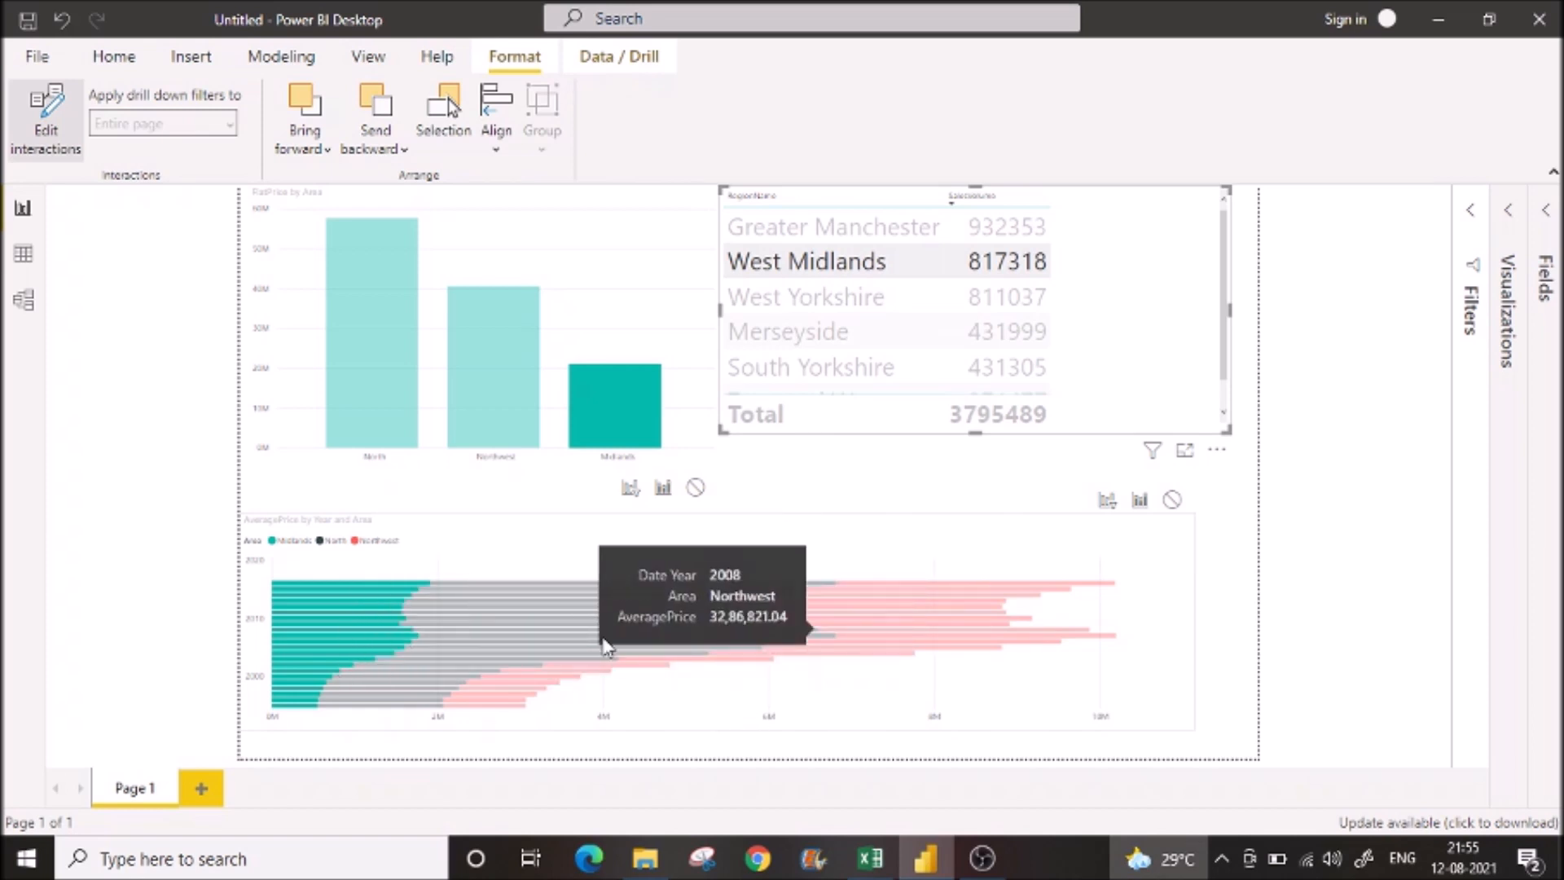
left_click(1008, 297)
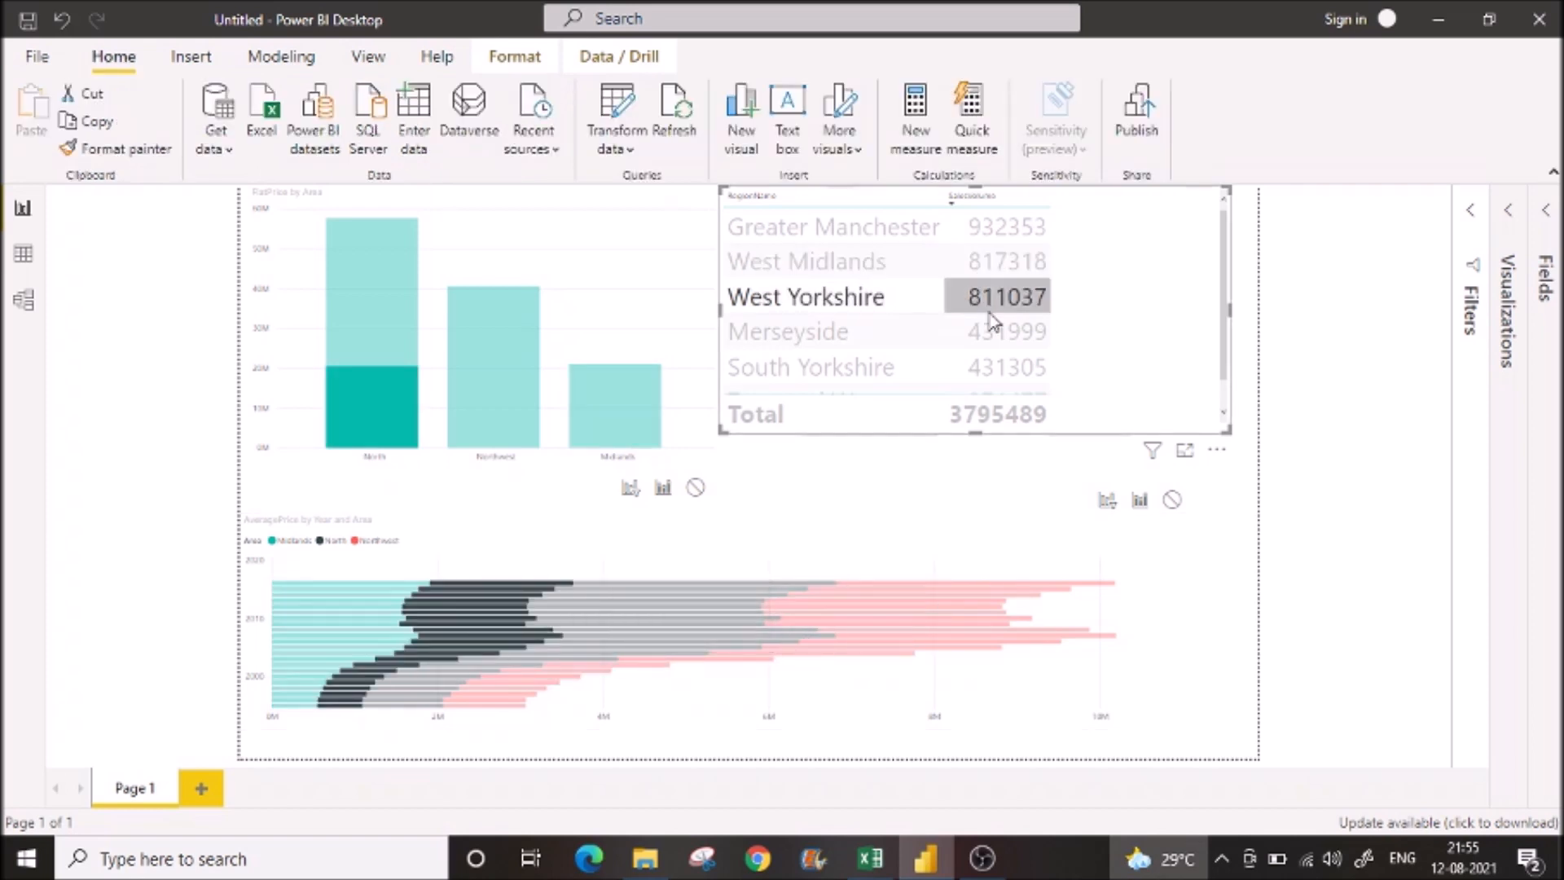
left_click(843, 234)
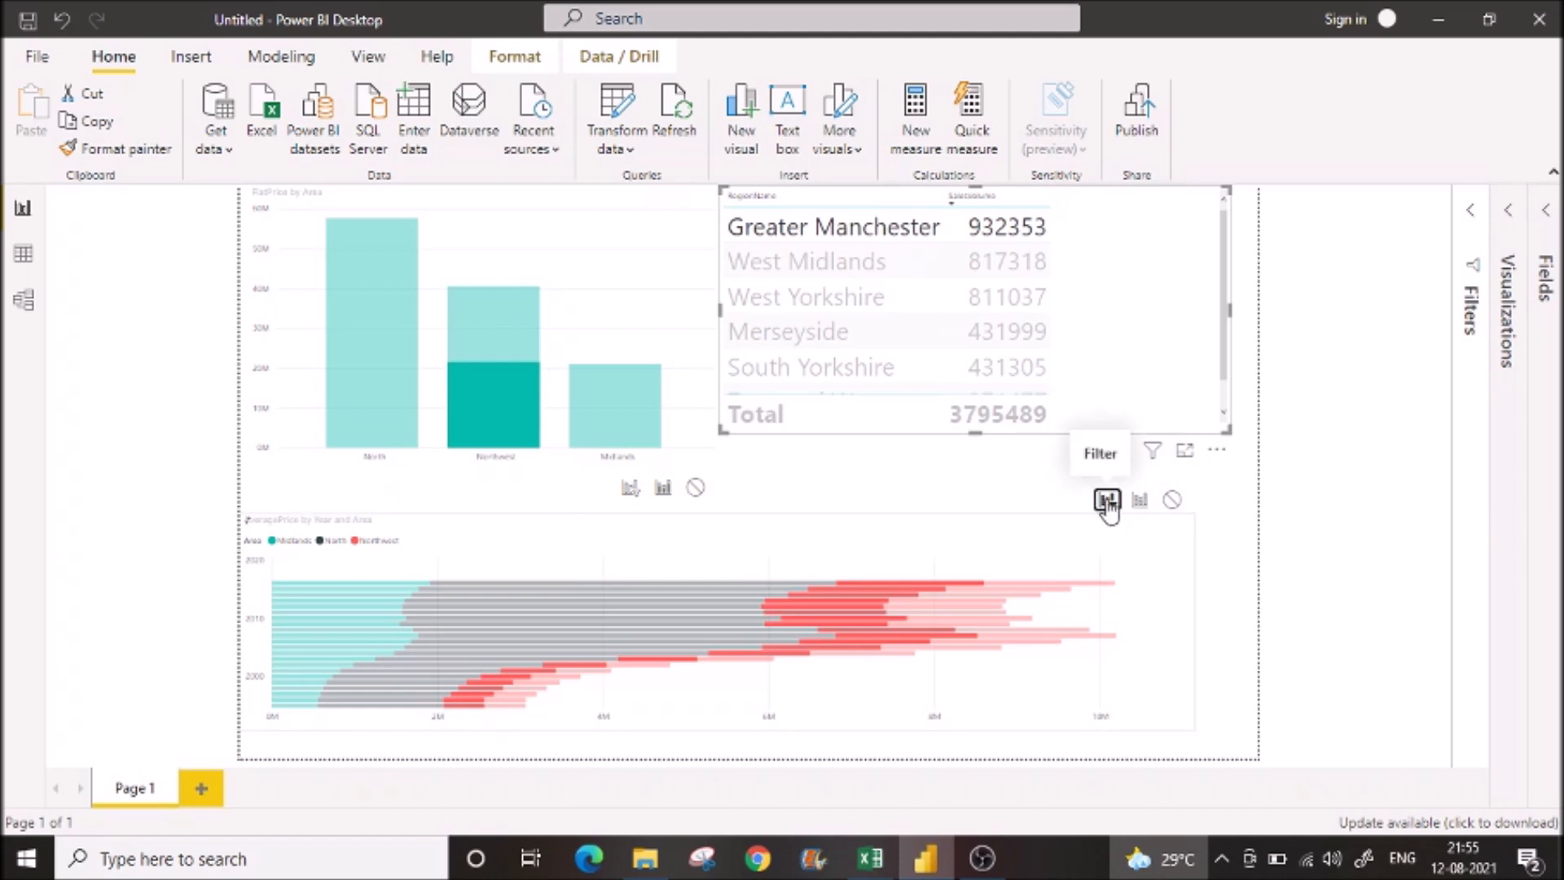
- Set the region table's interaction with both charts to Filter and clear the table selection
left_click(630, 490)
left_click(1132, 321)
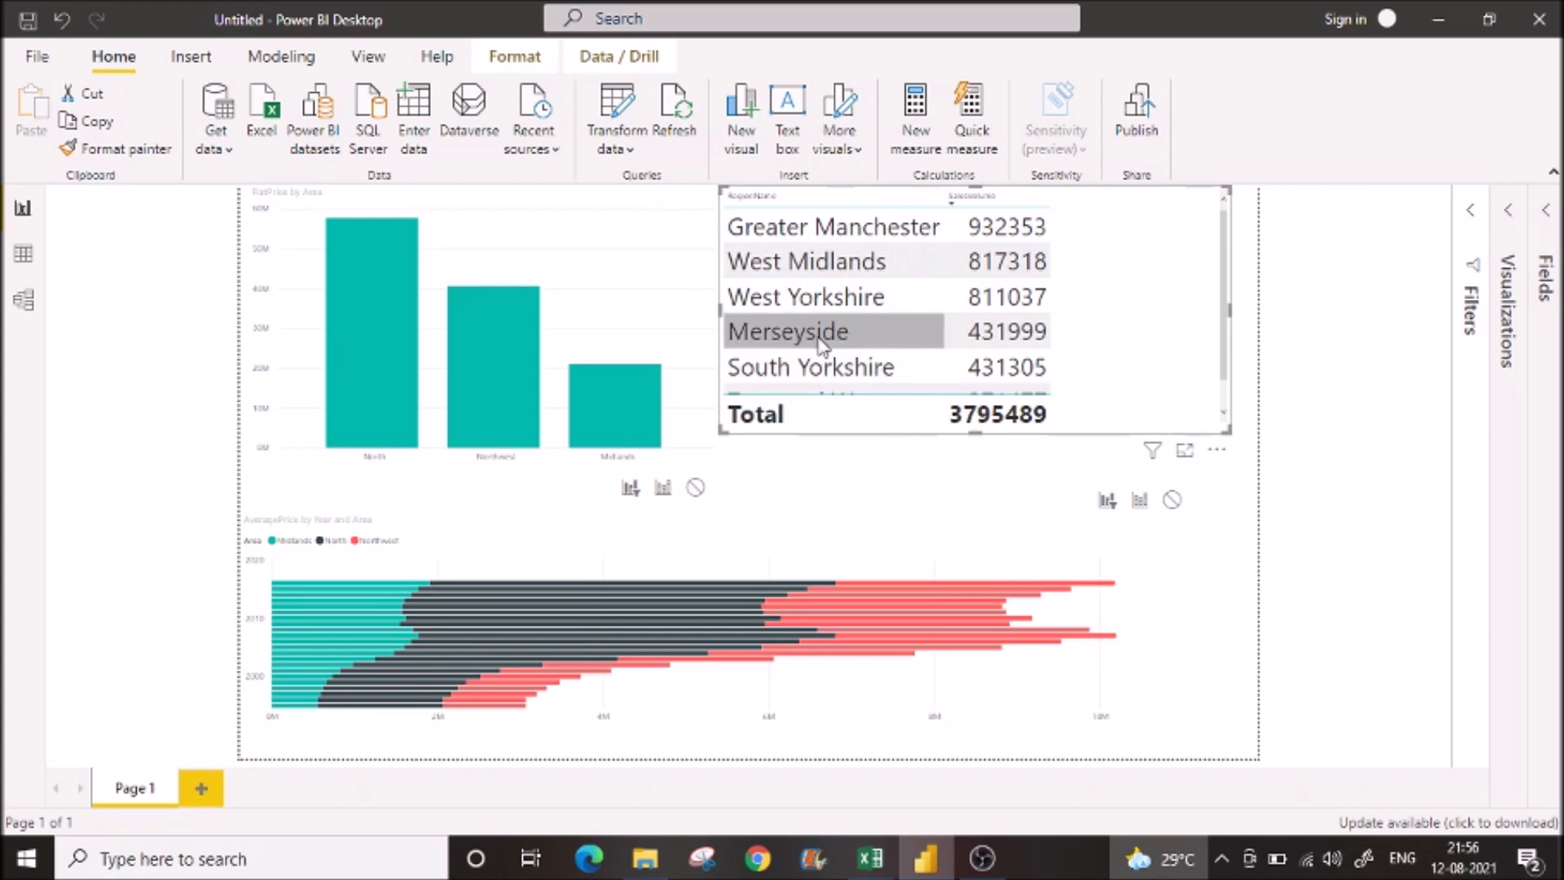
- Test chart filtering with combinations of West Midlands, Merseyside and Greater Manchester in the table, and clear the selection
left_click(827, 272)
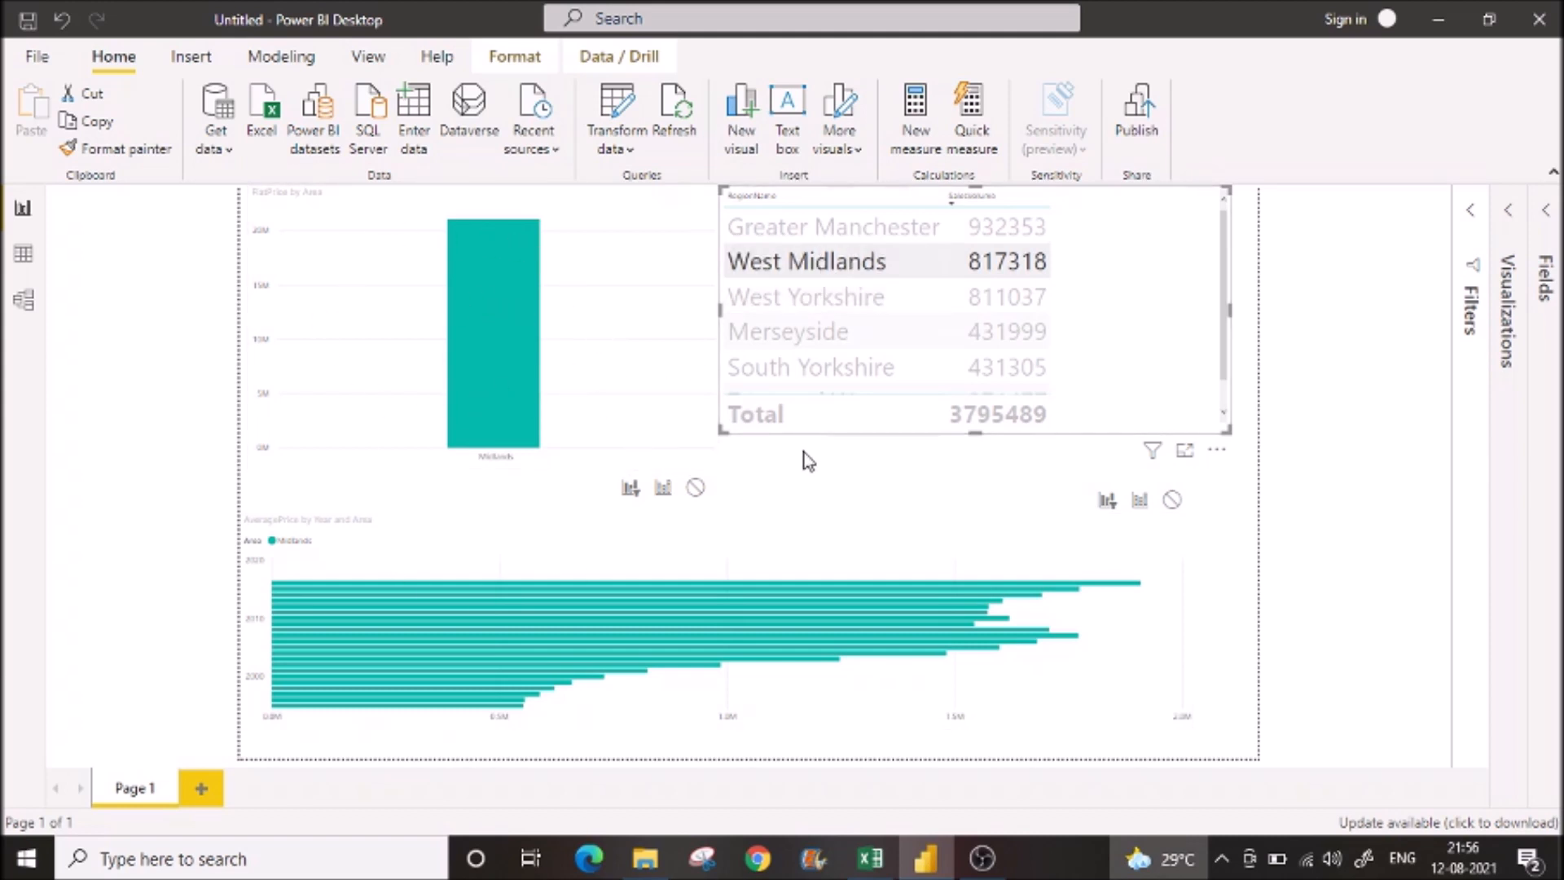
left_click(803, 340, "ctrl")
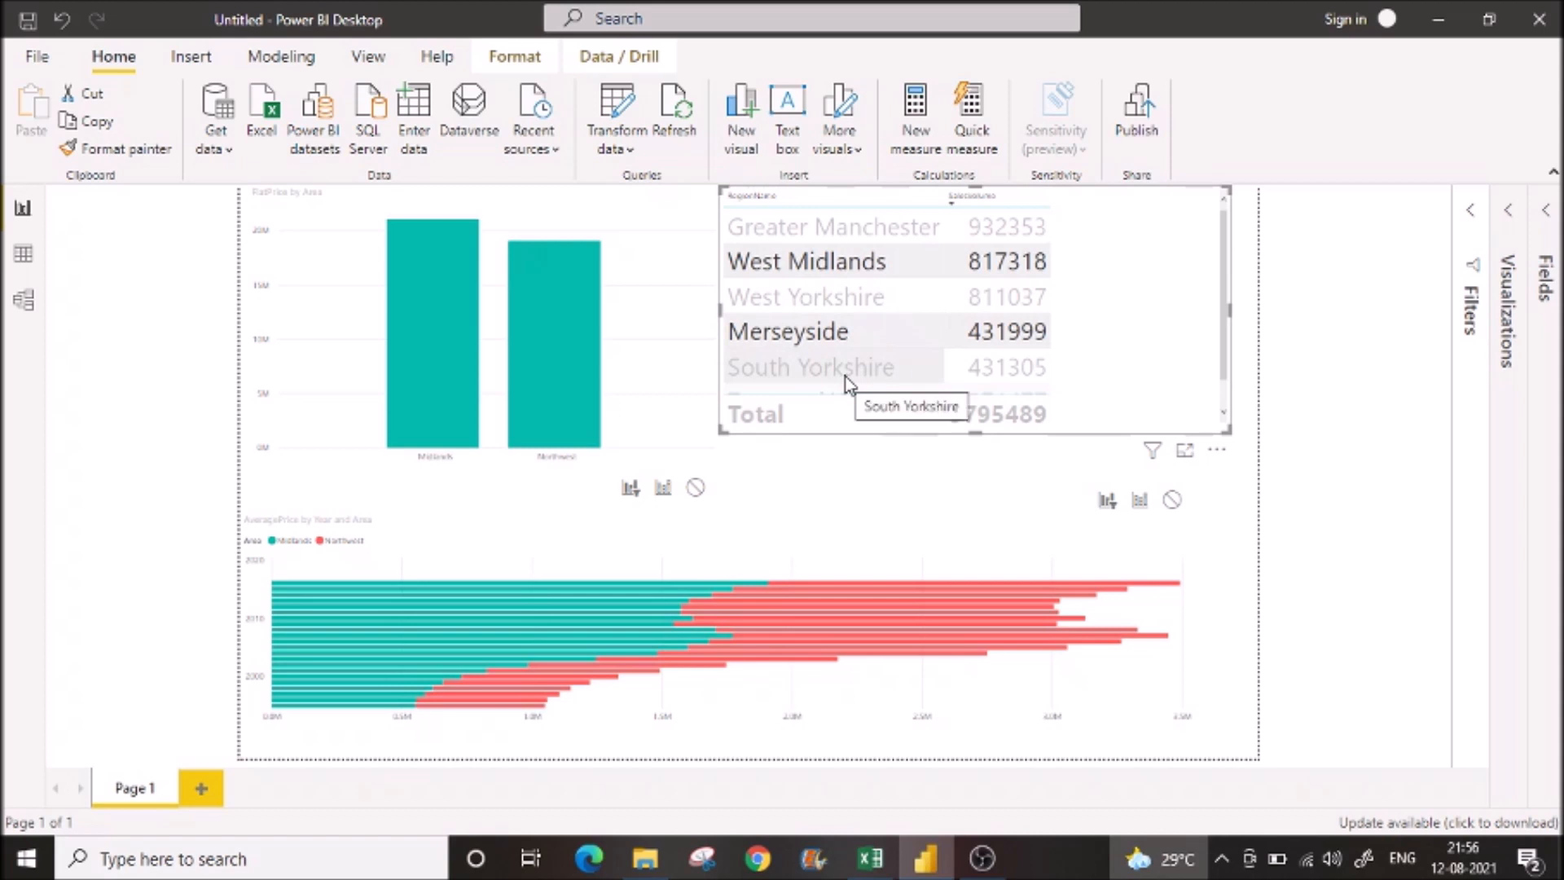
left_click(827, 237, "ctrl")
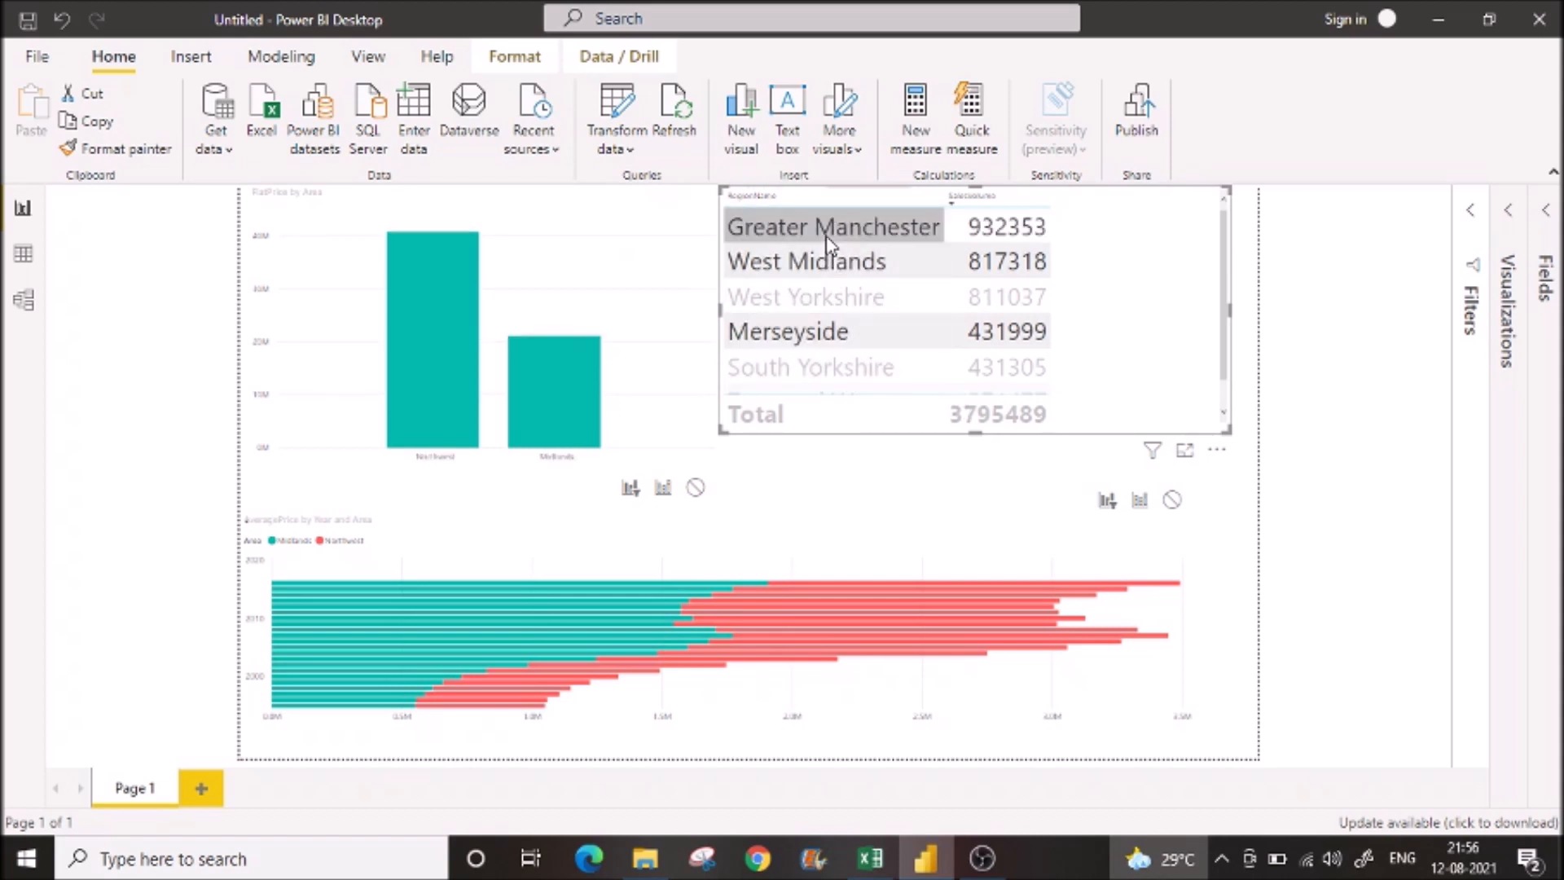
left_click(812, 349, "ctrl")
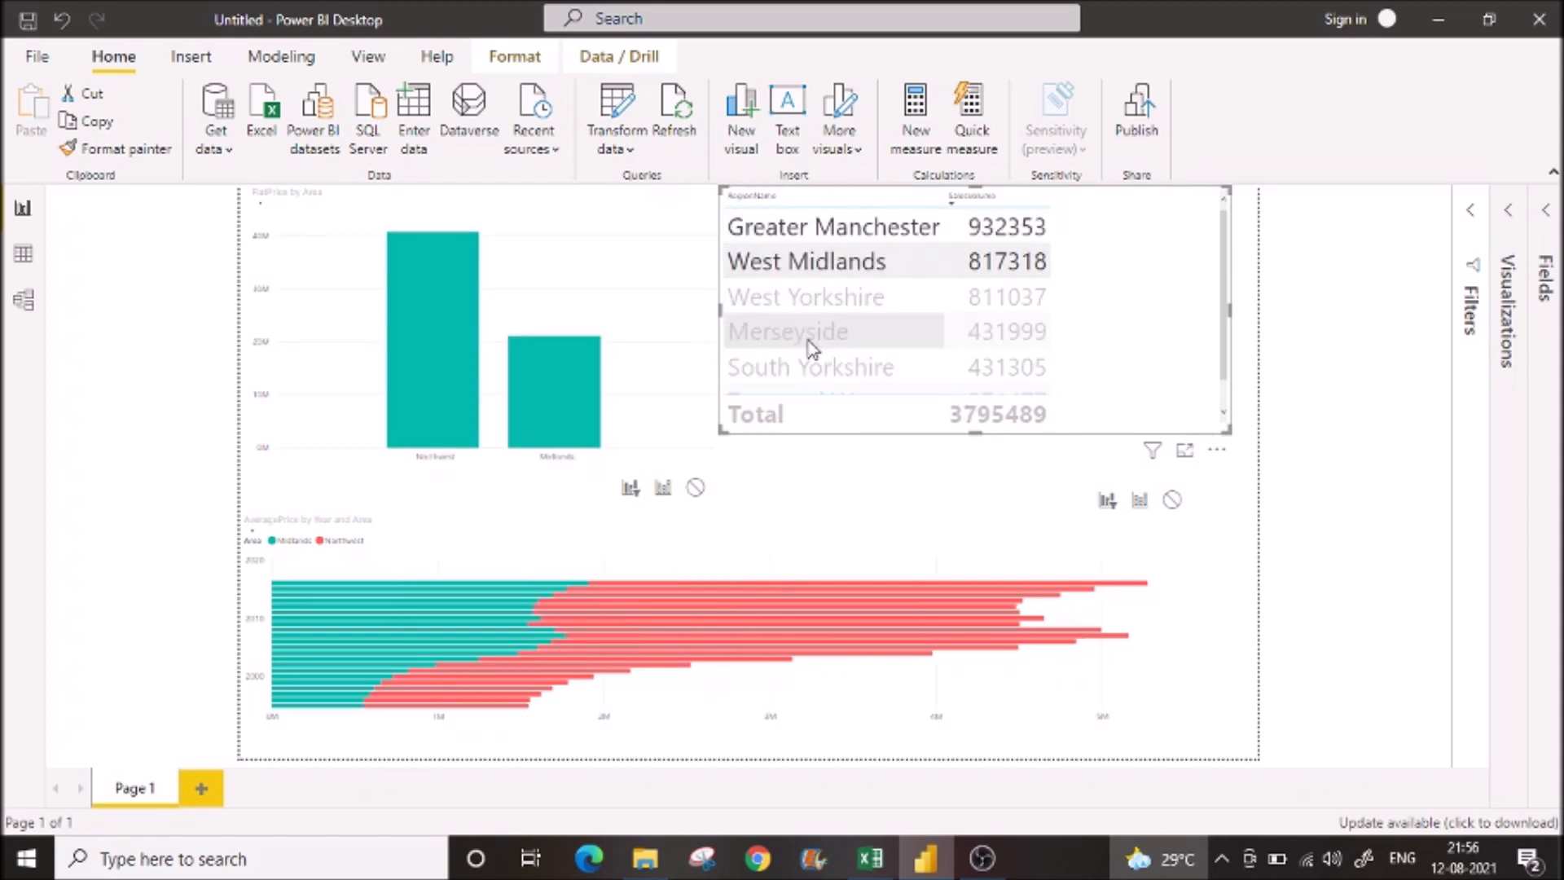
left_click(834, 233, "ctrl")
left_click(1168, 304)
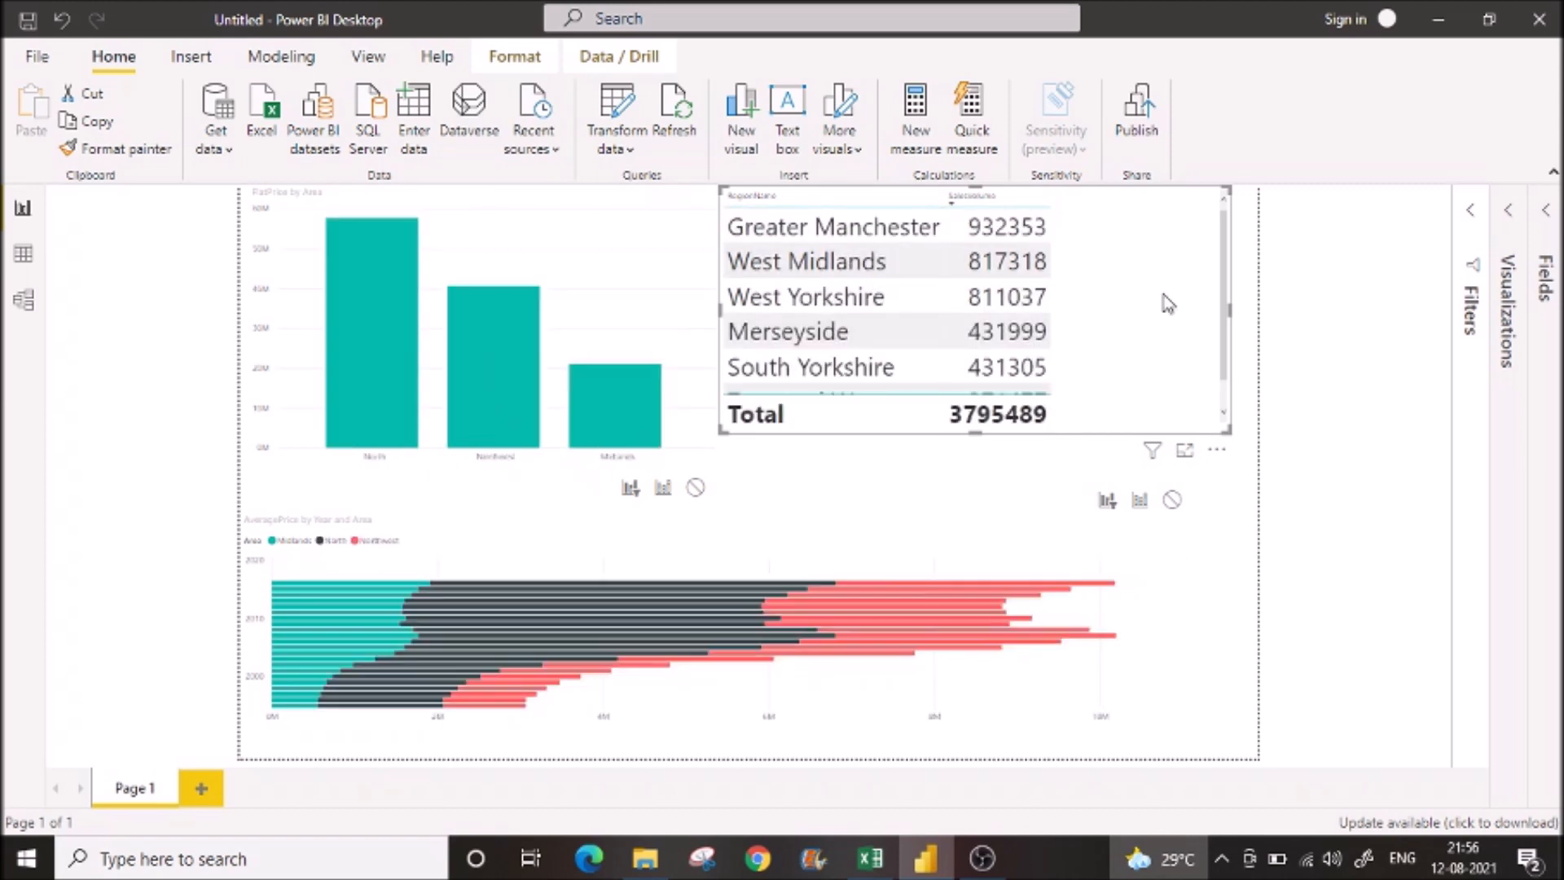
- Filter both charts by West Midlands and Greater Manchester together to examine the result, and clear the selection
left_click(855, 260)
left_click(859, 230, "ctrl")
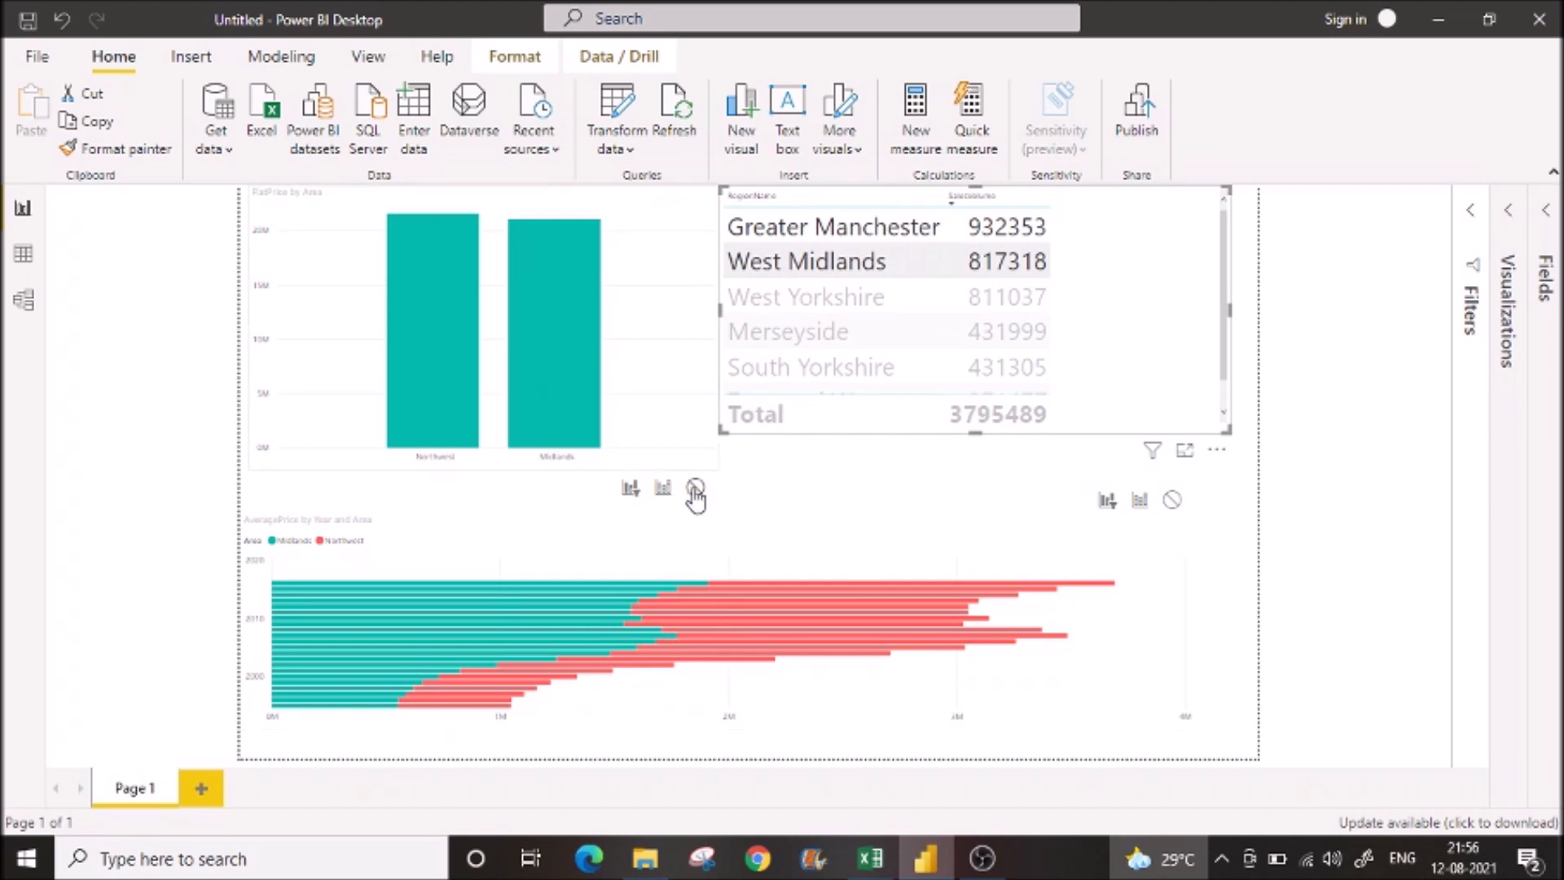
left_click(1121, 301)
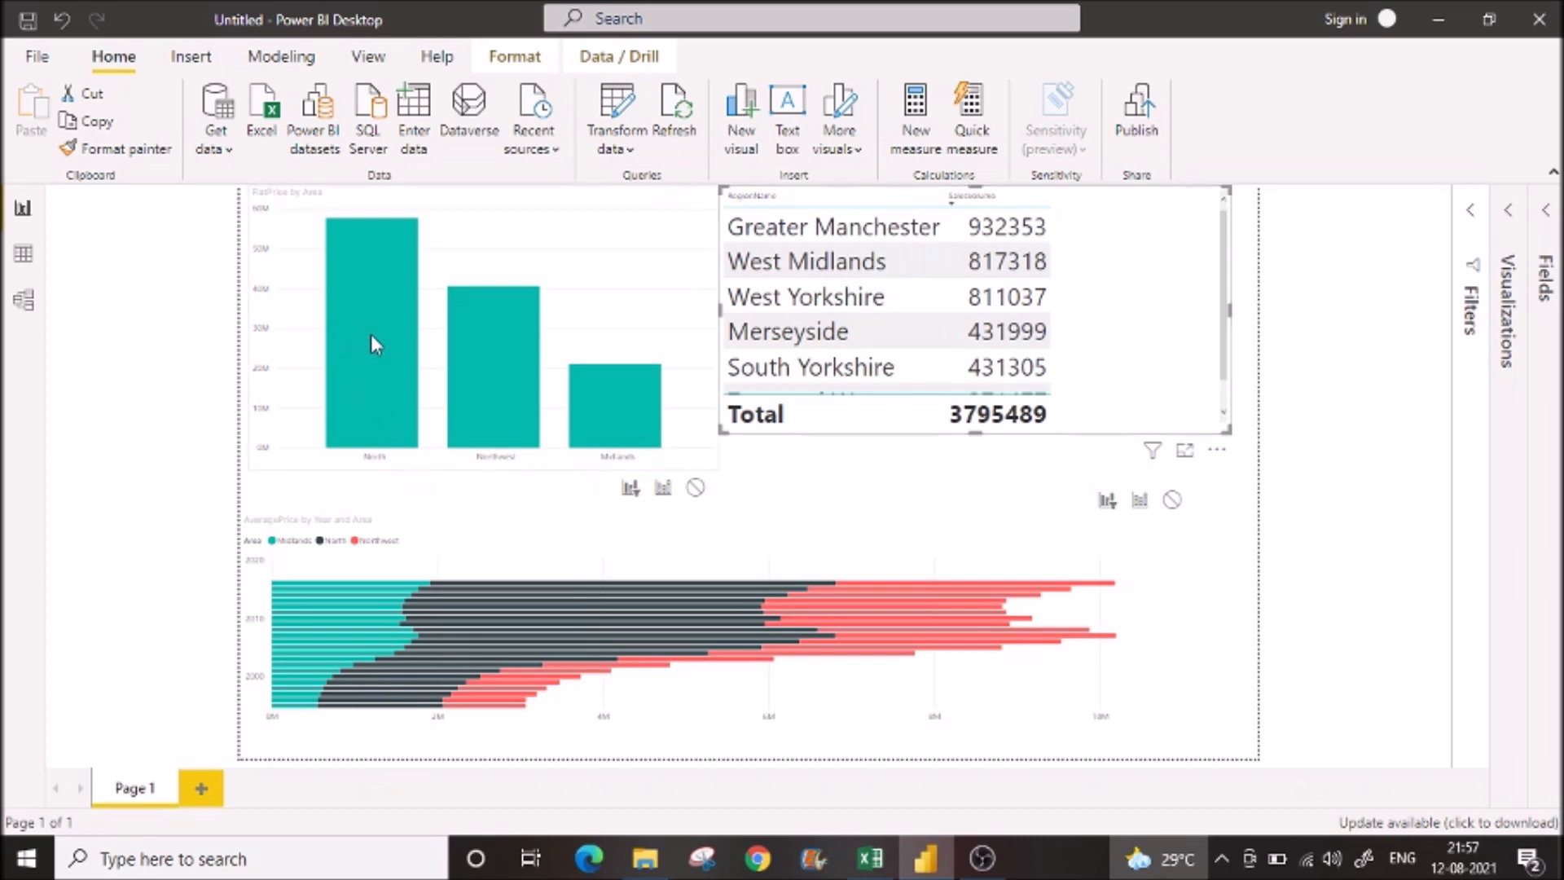
- Select the North and Northwest bars in turn in the flat price chart to check how the other visuals react
left_click(363, 287)
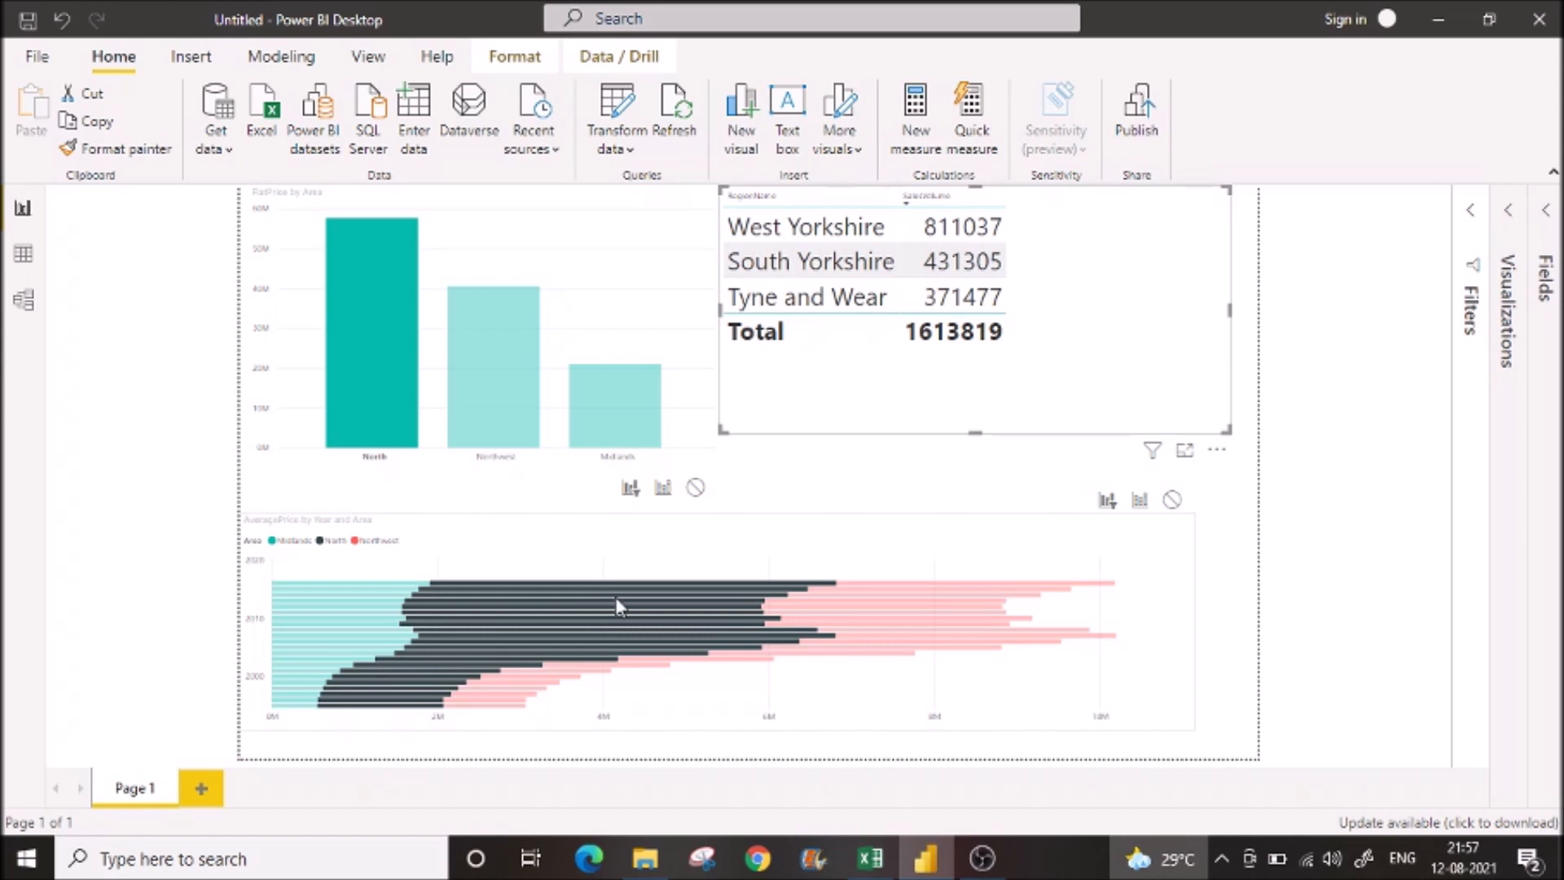
left_click(505, 365)
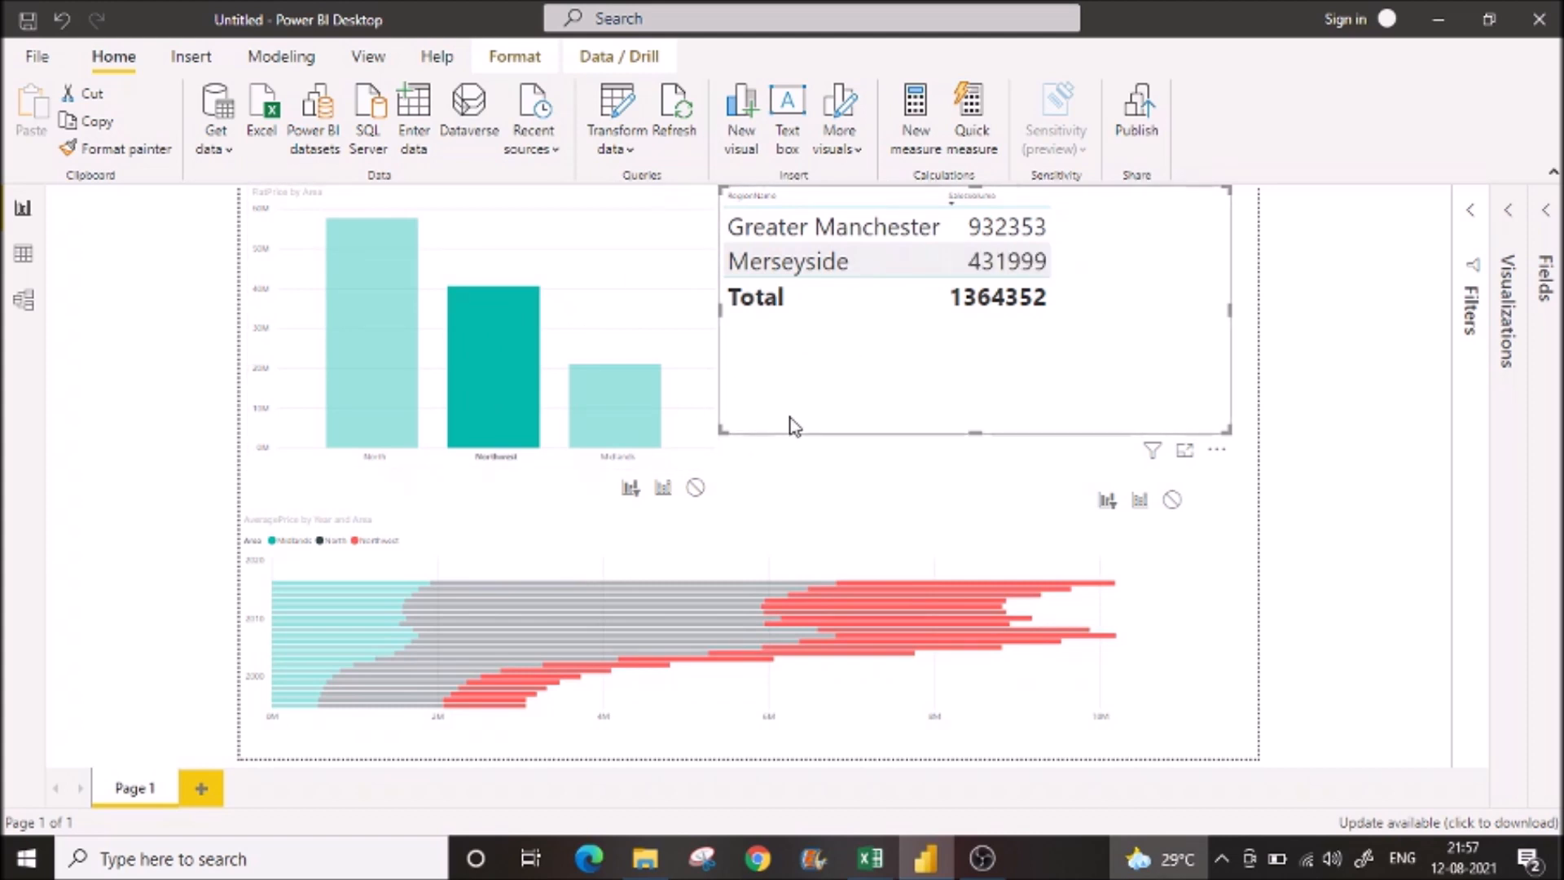
- Set the region table's interaction with both charts to None and clear the current selection
left_click(696, 488)
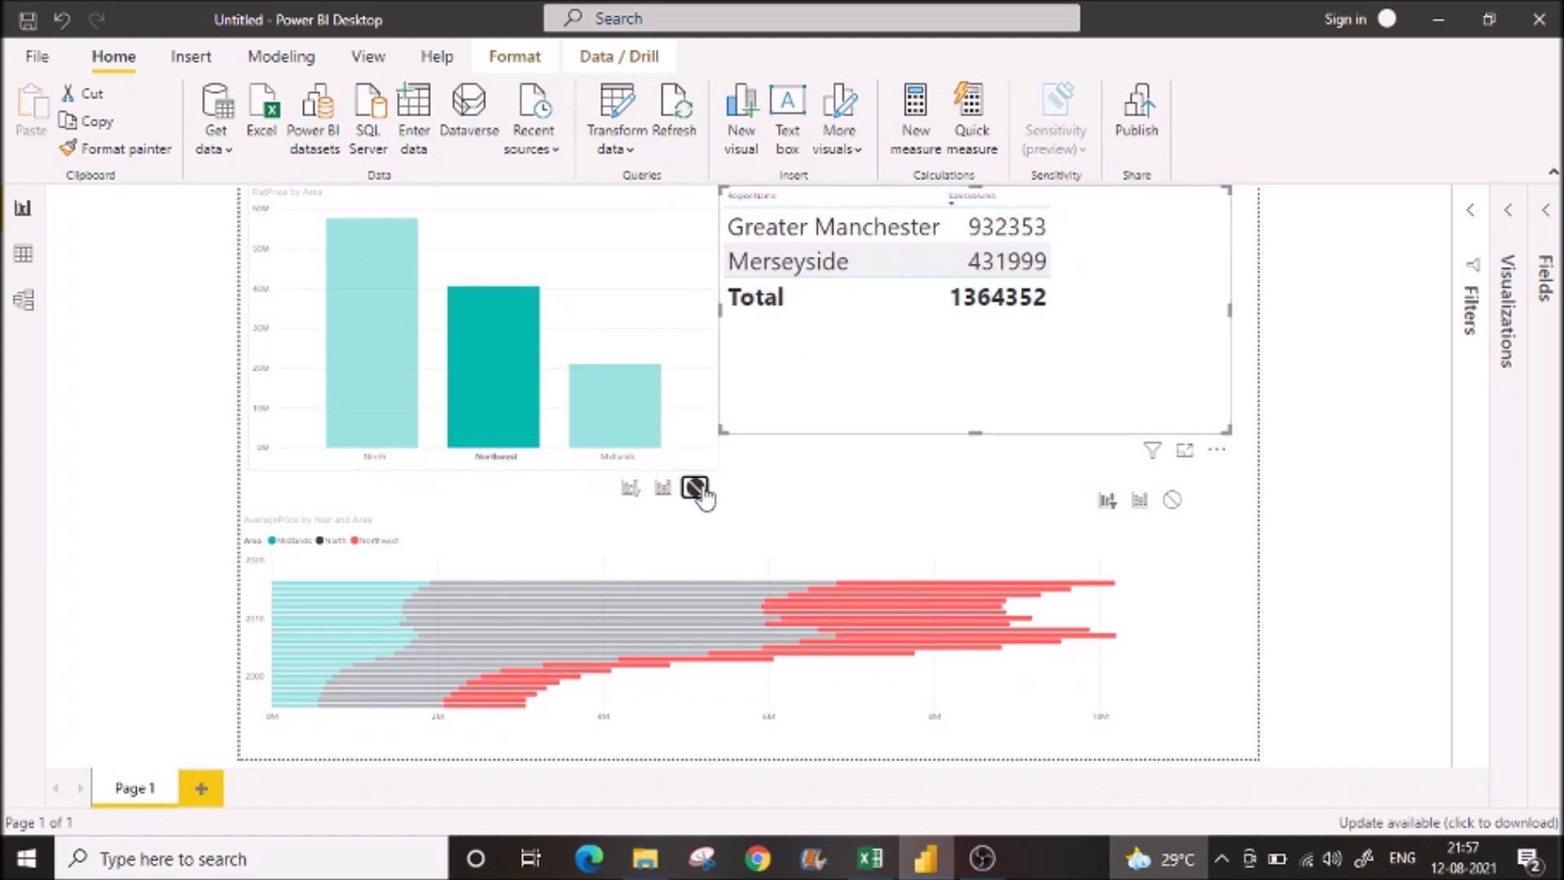
left_click(1173, 501)
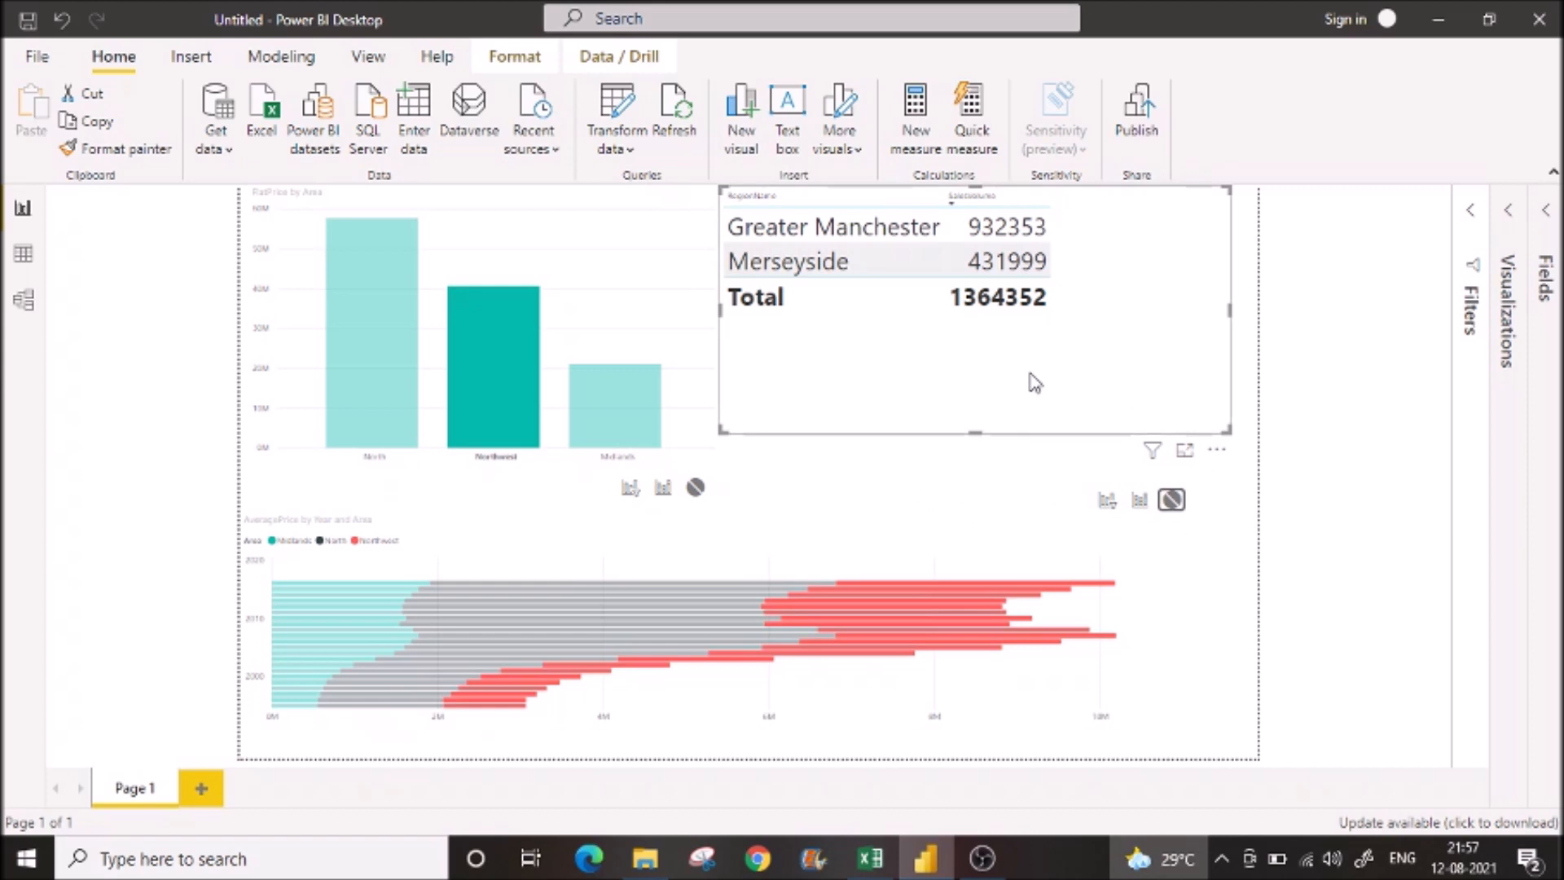
left_click(1151, 278)
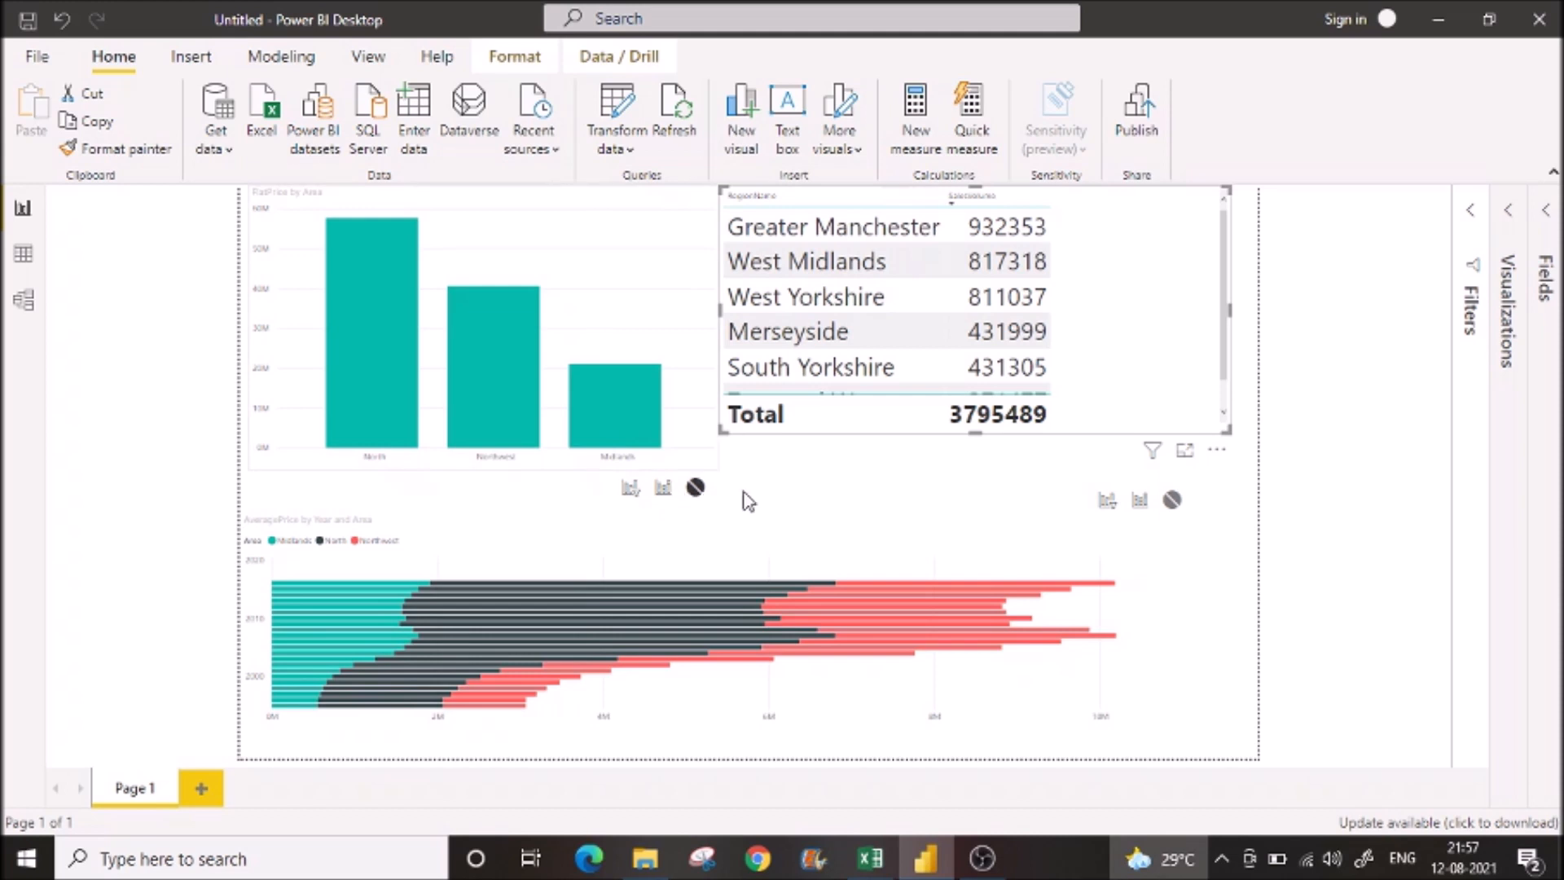
- Select West Yorkshire with Greater Manchester, and West Yorkshire and Merseyside singly, to test the table's None interaction, clearing each test
left_click(796, 303)
left_click(815, 236, "ctrl")
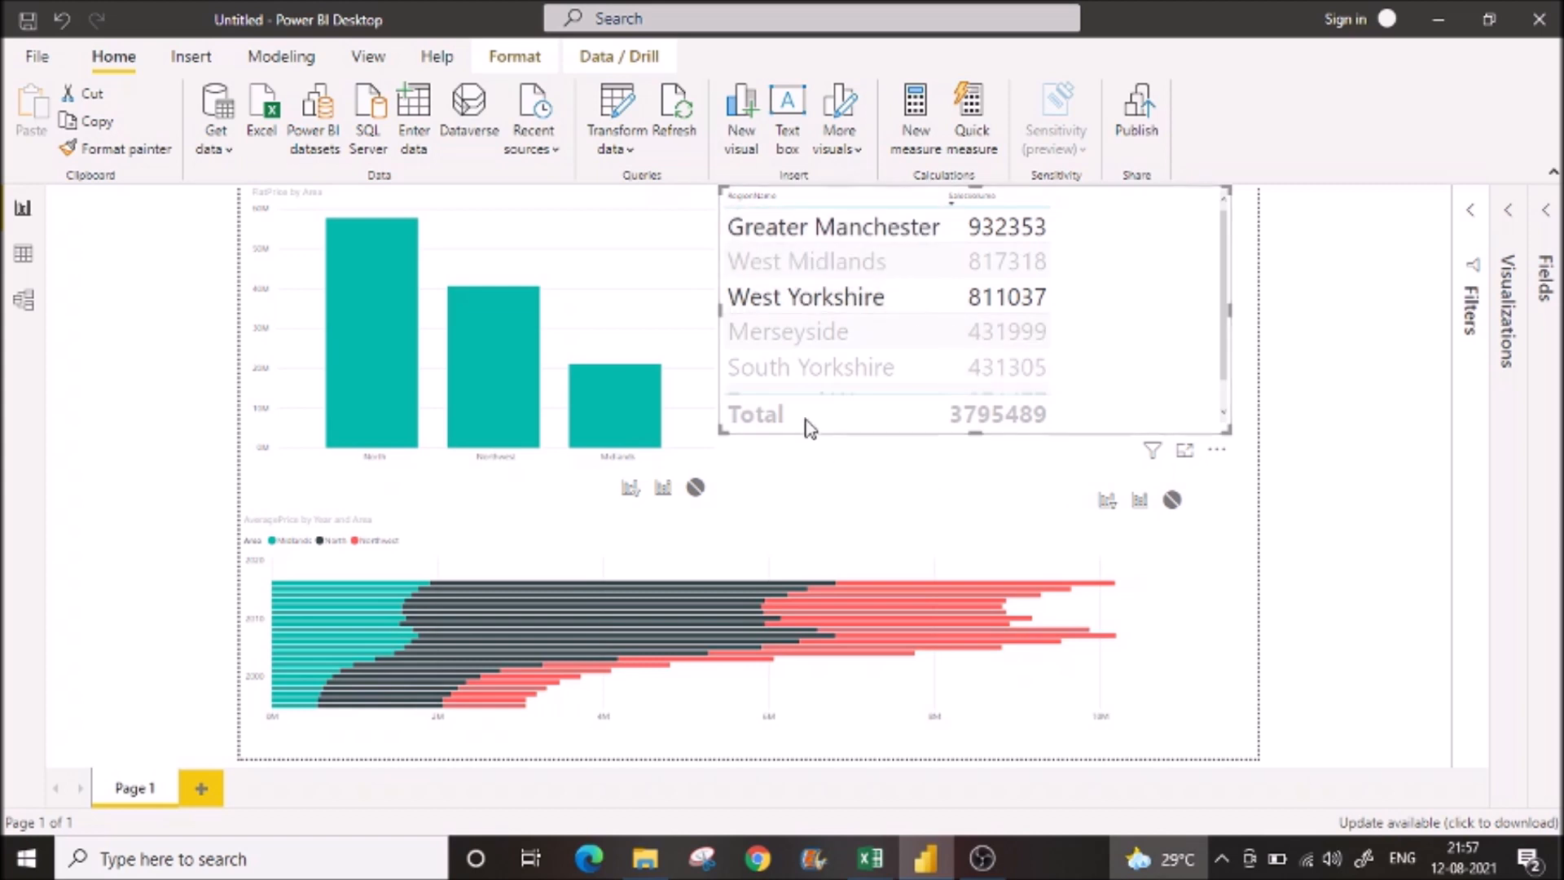
left_click(1169, 350)
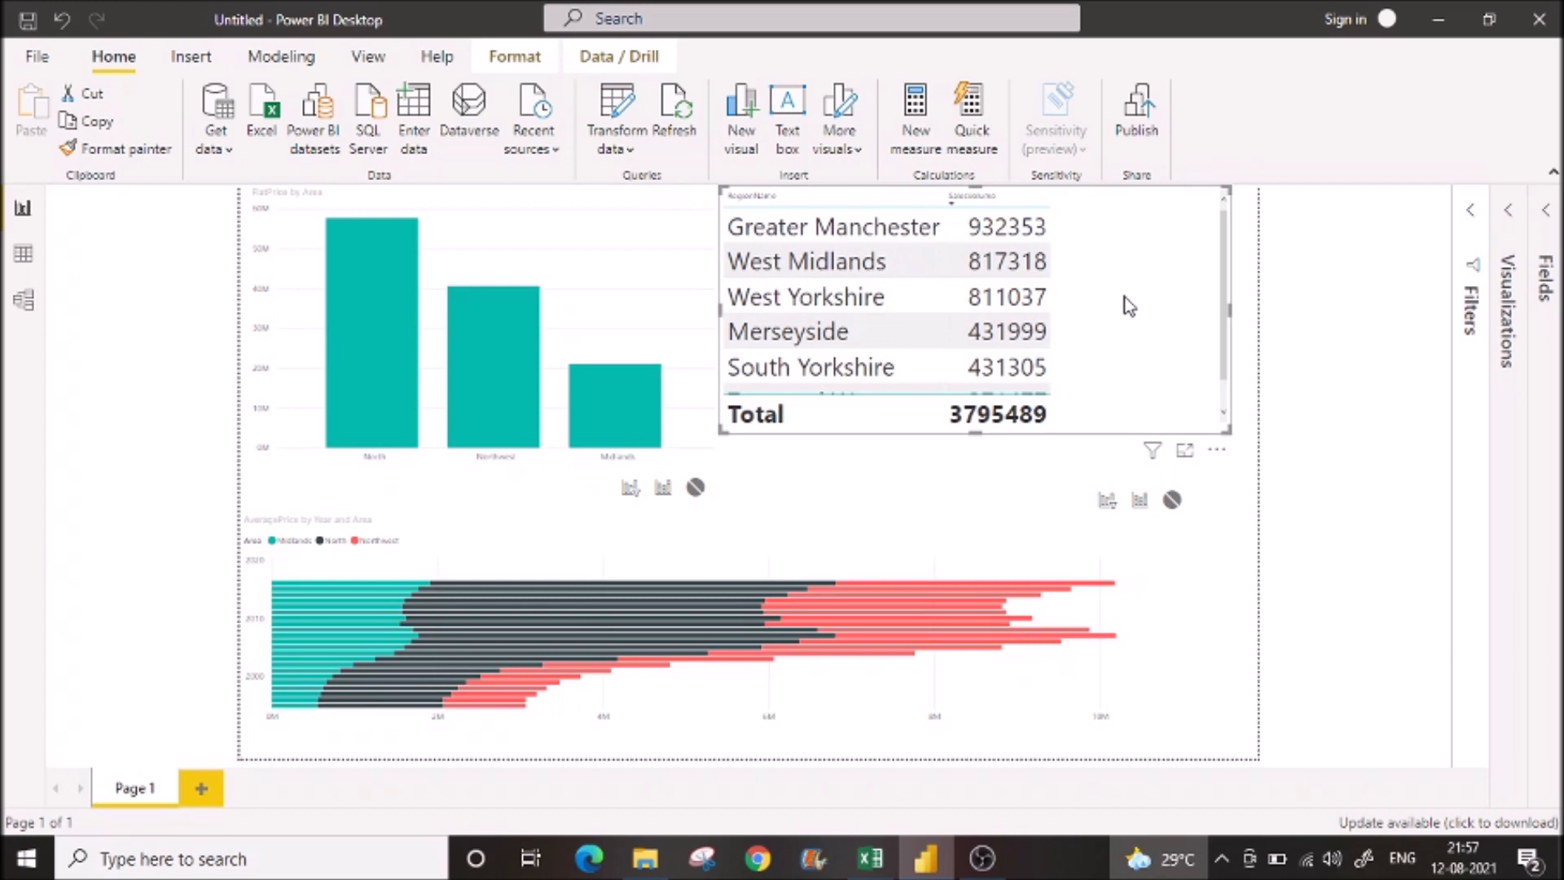
left_click(821, 301)
left_click(817, 330)
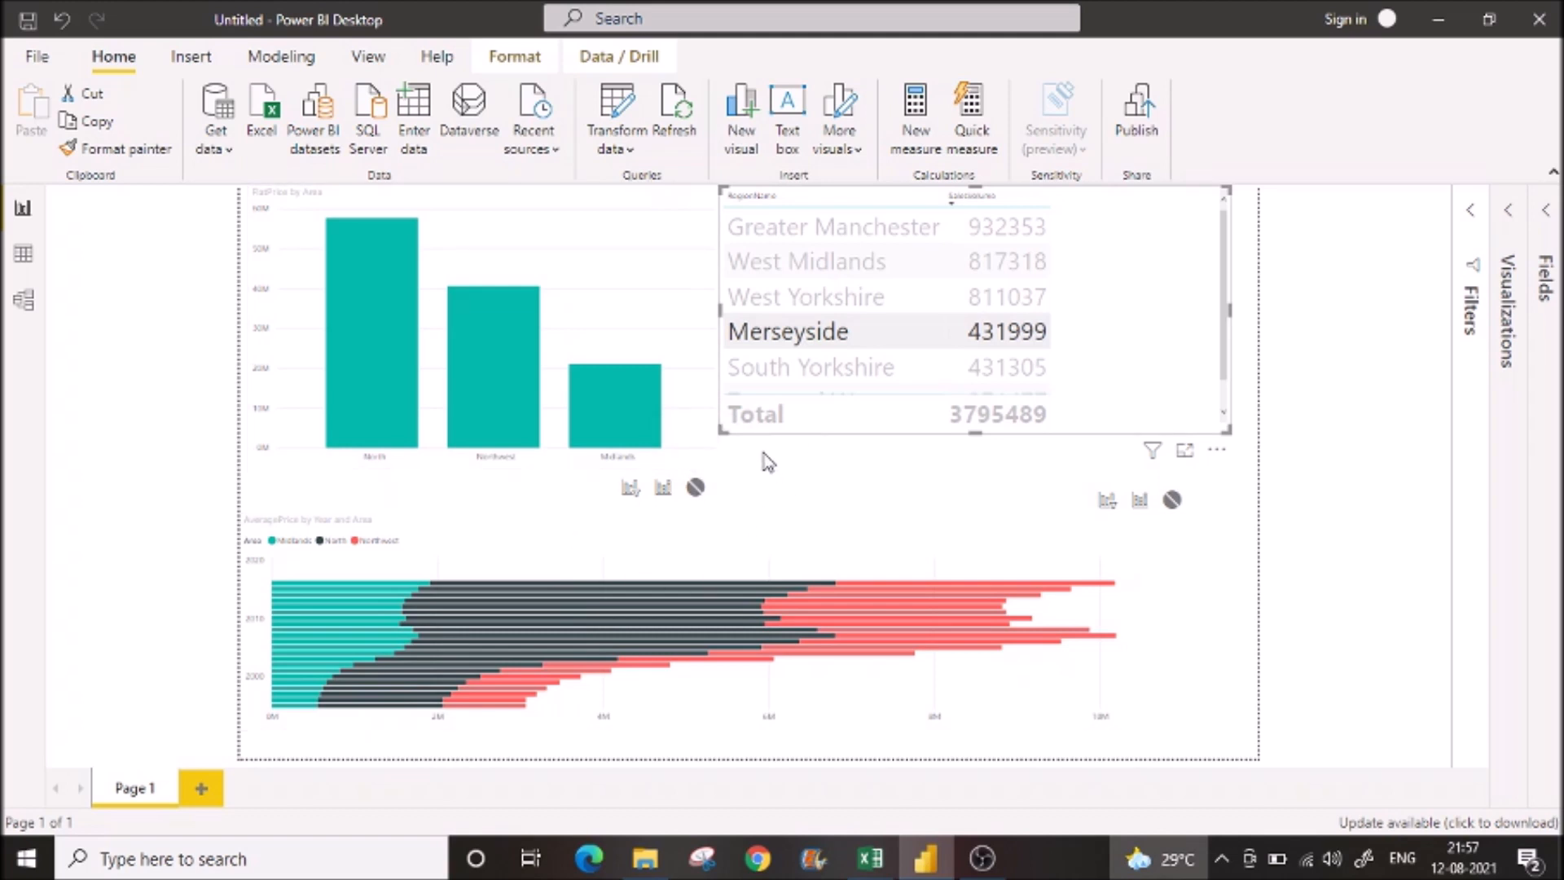
left_click(1144, 291)
- Select the North bar in the flat price chart to check its effect on the table, and clear the selection
left_click(387, 351)
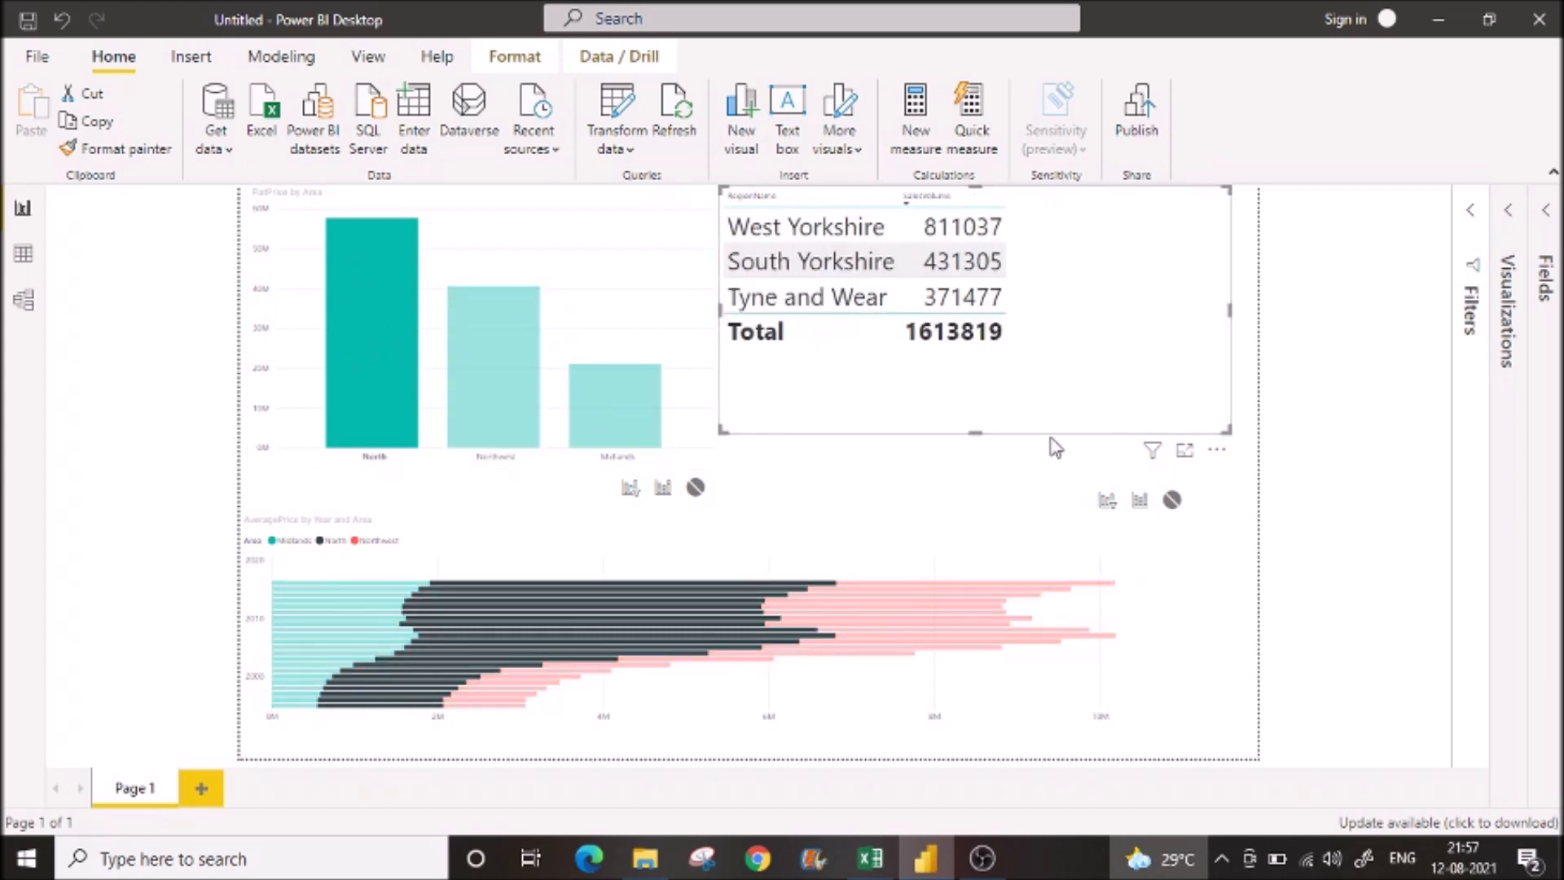
left_click(1139, 358)
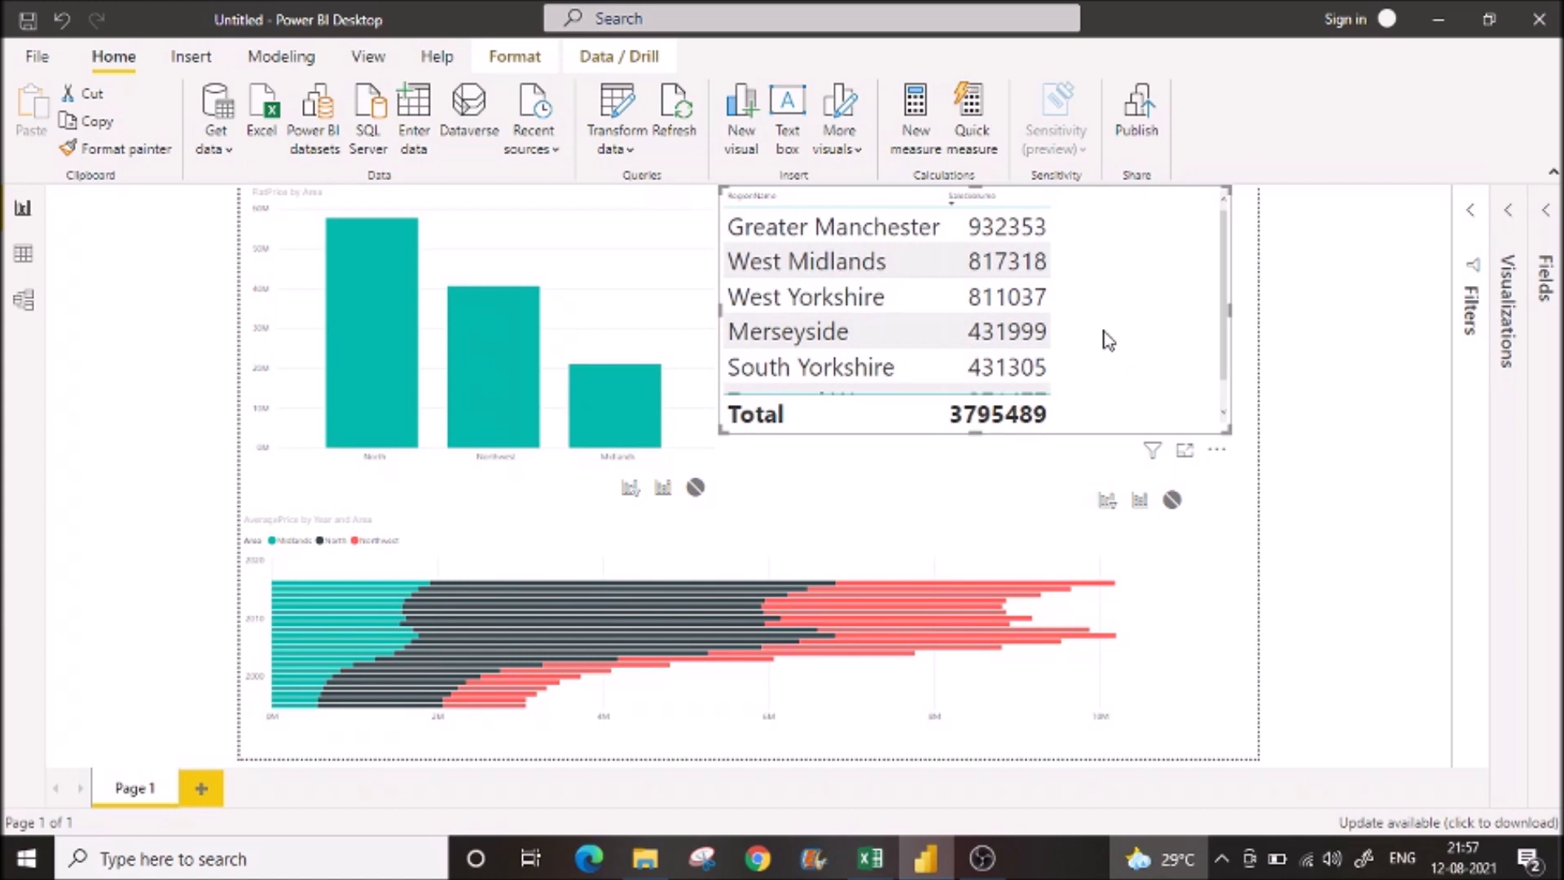